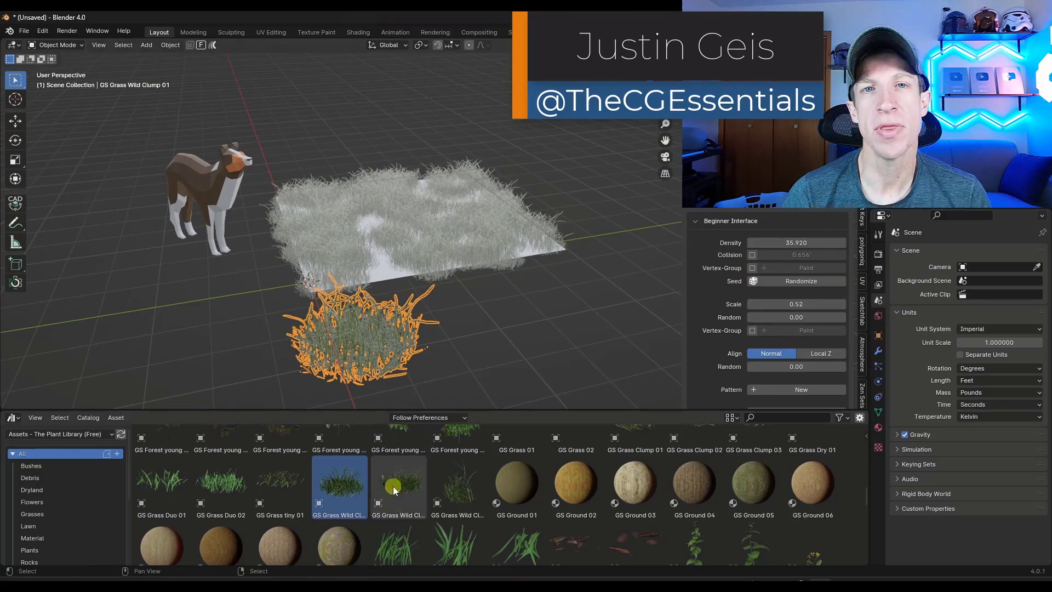
# Step: Add a wild grass clump asset to the scene and switch the render engine to Cycles
pyautogui.moveTo(394, 486); pyautogui.dragTo(422, 312)
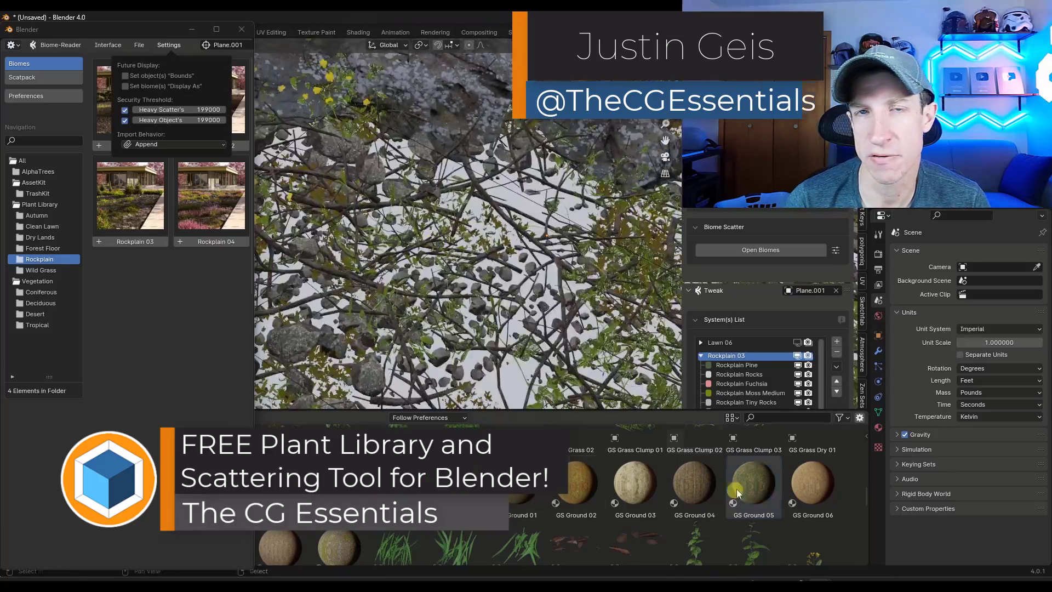
pyautogui.click(986, 252)
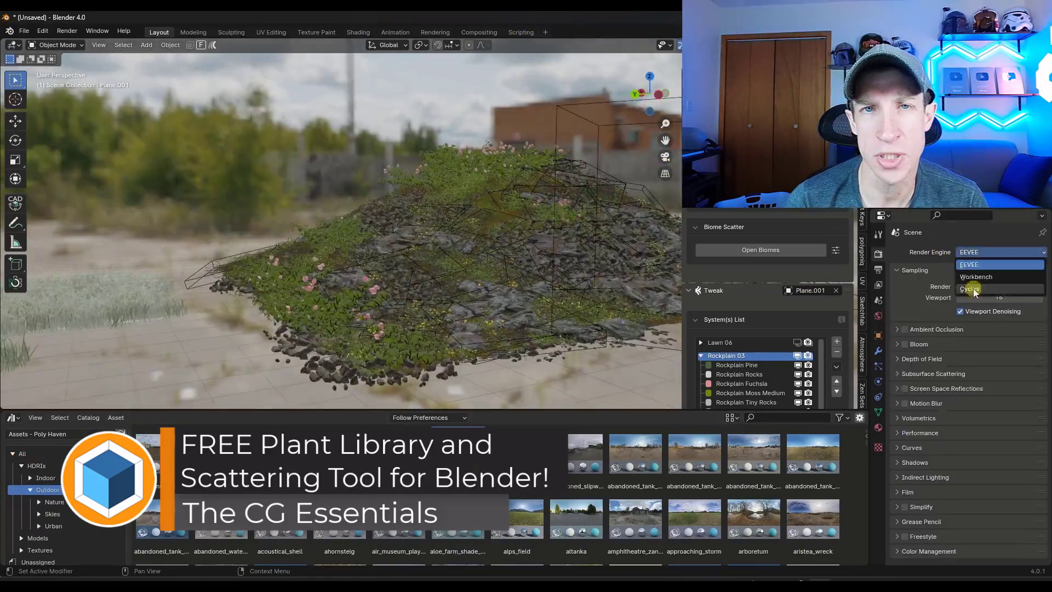
pyautogui.click(972, 289)
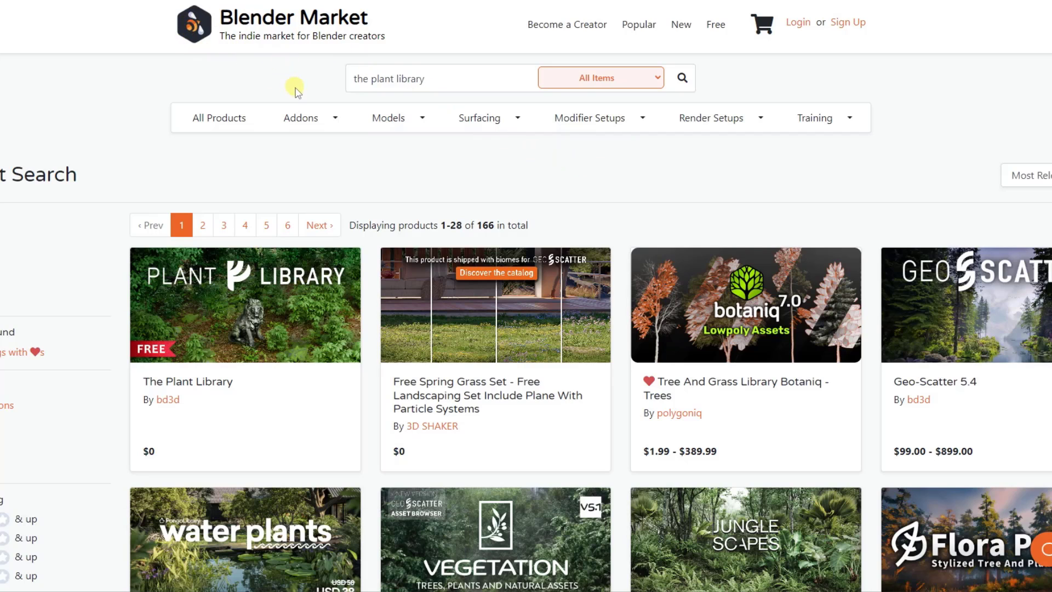
pyautogui.scroll(-2, 514, 203)
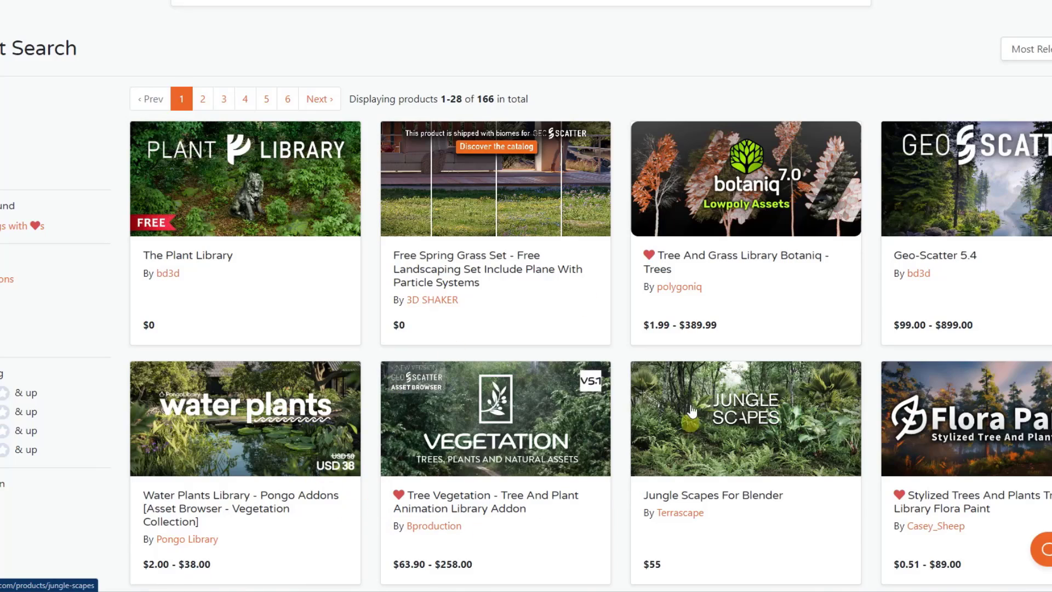
pyautogui.scroll(-5, 540, 427)
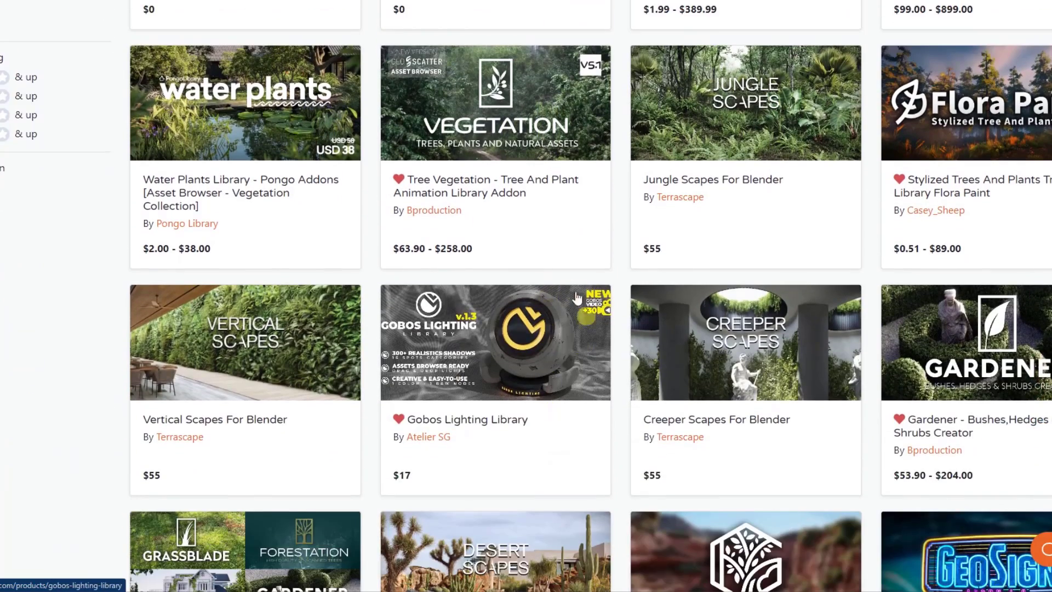
pyautogui.scroll(7, 554, 377)
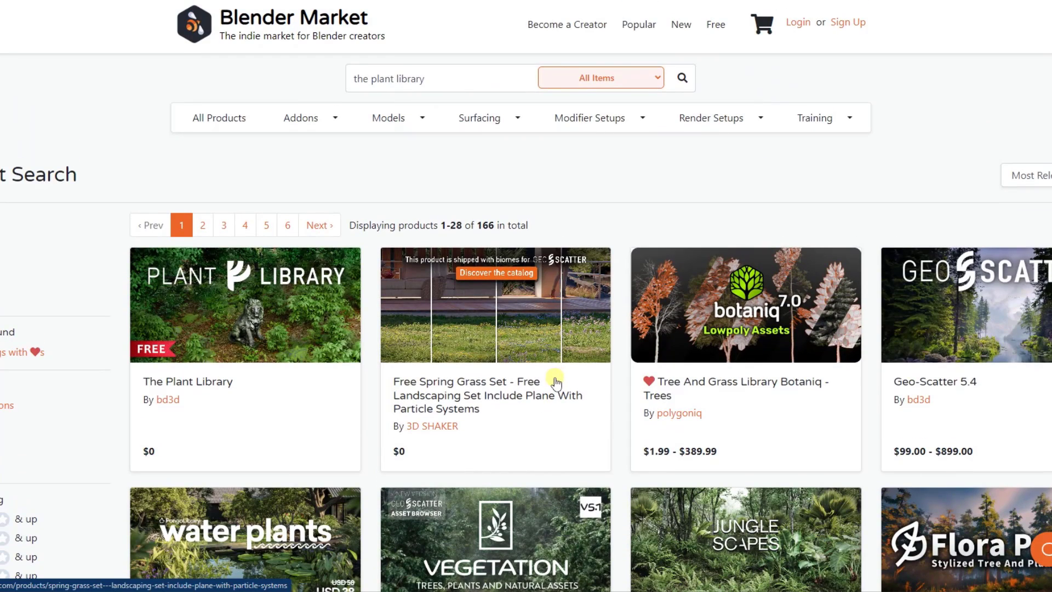
# Step: Open The Plant Library product page and review its free $0 listing from top to bottom
pyautogui.click(248, 316)
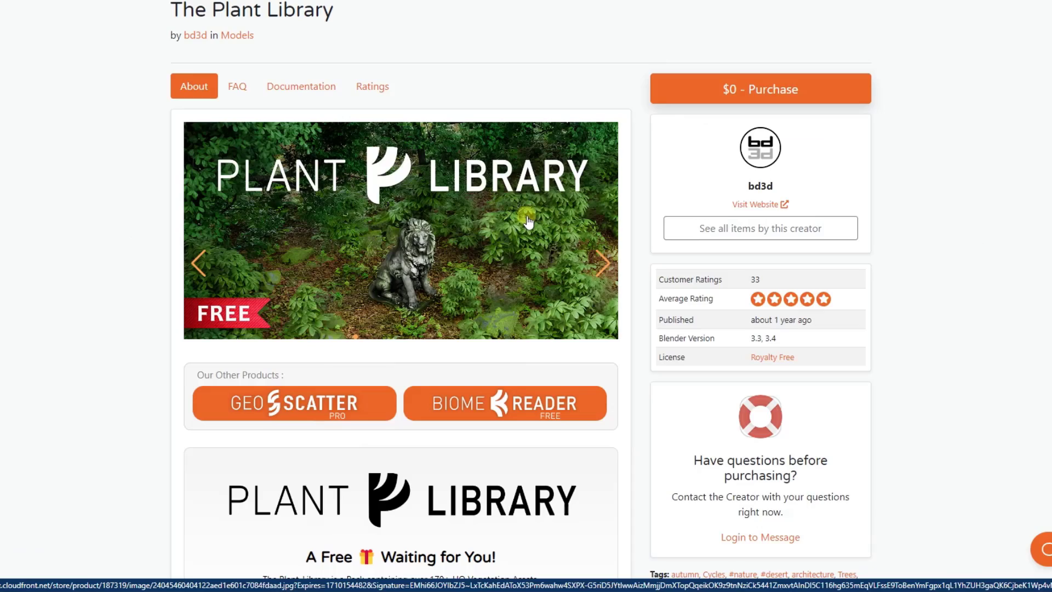
pyautogui.scroll(-15, 525, 217)
pyautogui.scroll(-12, 186, 200)
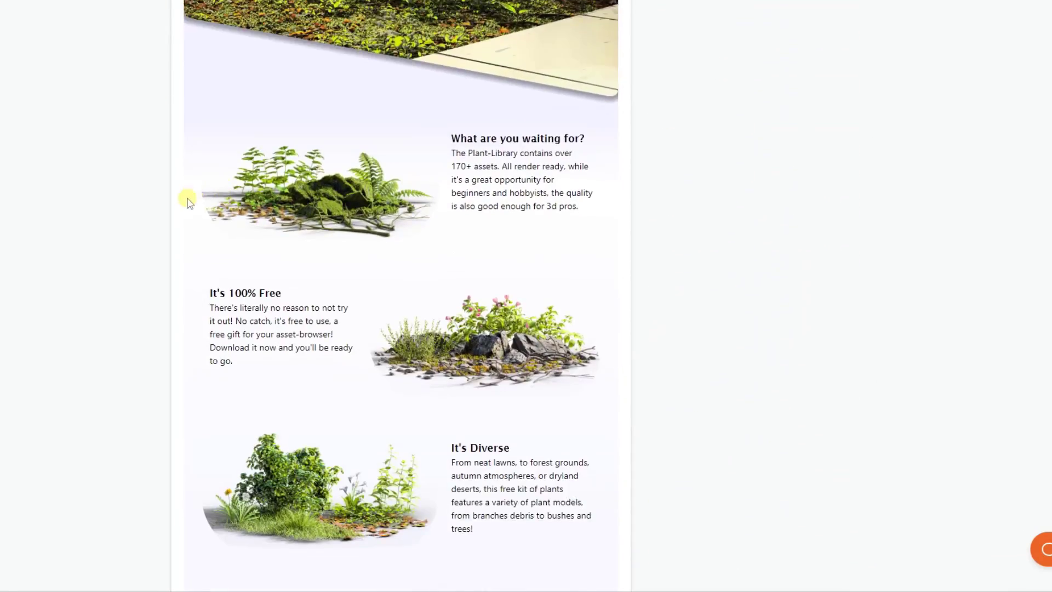
pyautogui.scroll(-13, 237, 203)
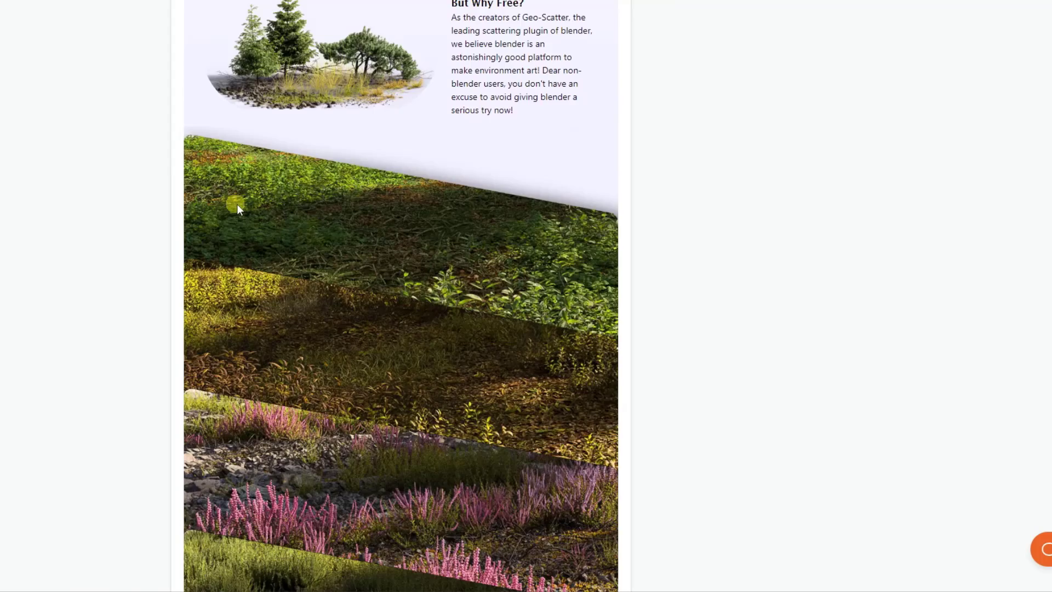
pyautogui.scroll(-5, 258, 206)
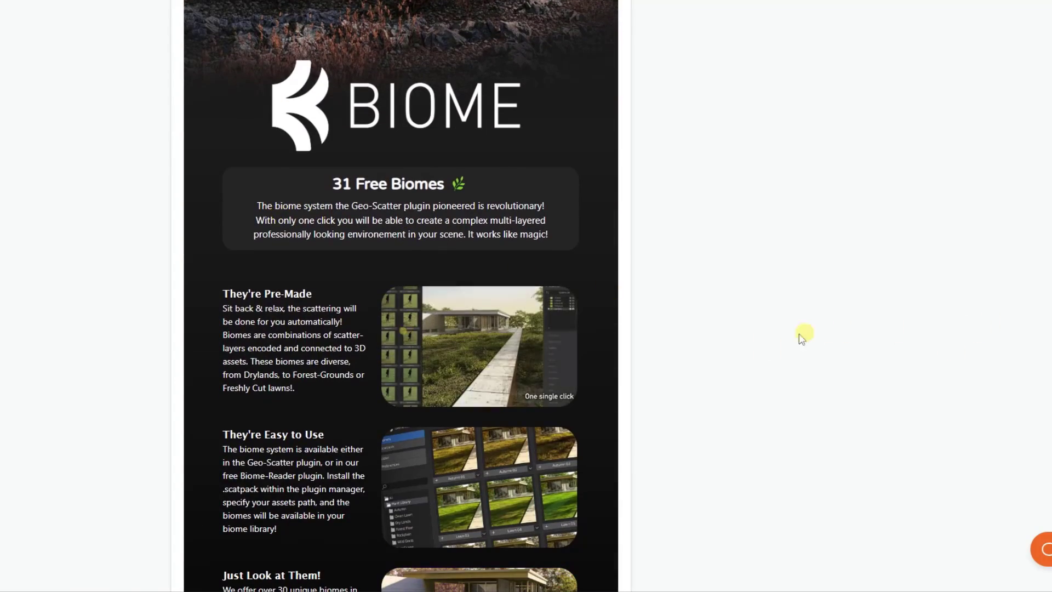
pyautogui.scroll(-15, 489, 461)
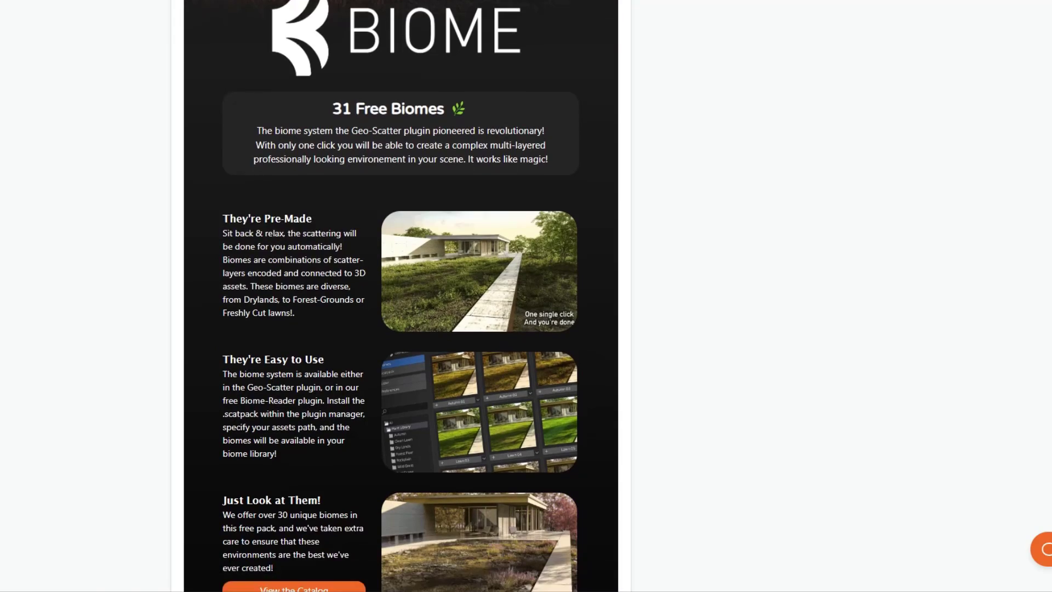
pyautogui.scroll(8, 489, 462)
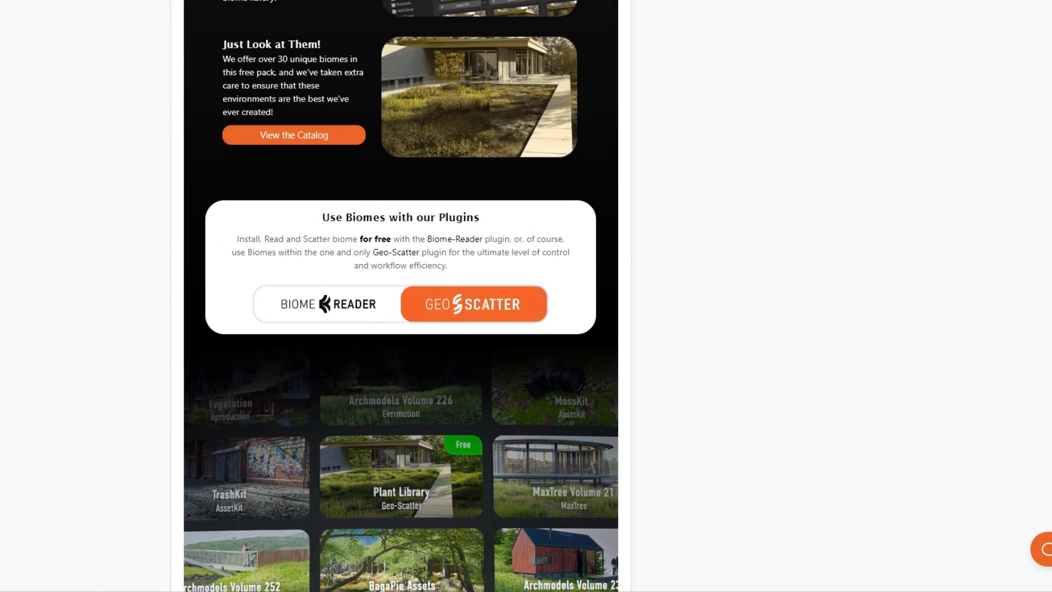
pyautogui.scroll(20, 401, 296)
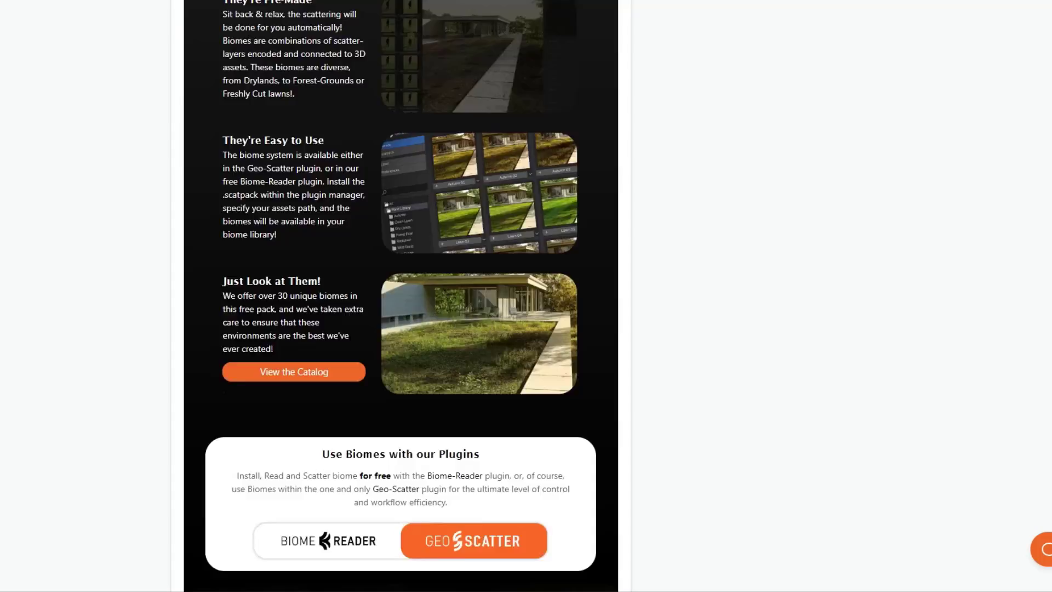
pyautogui.scroll(7, 401, 296)
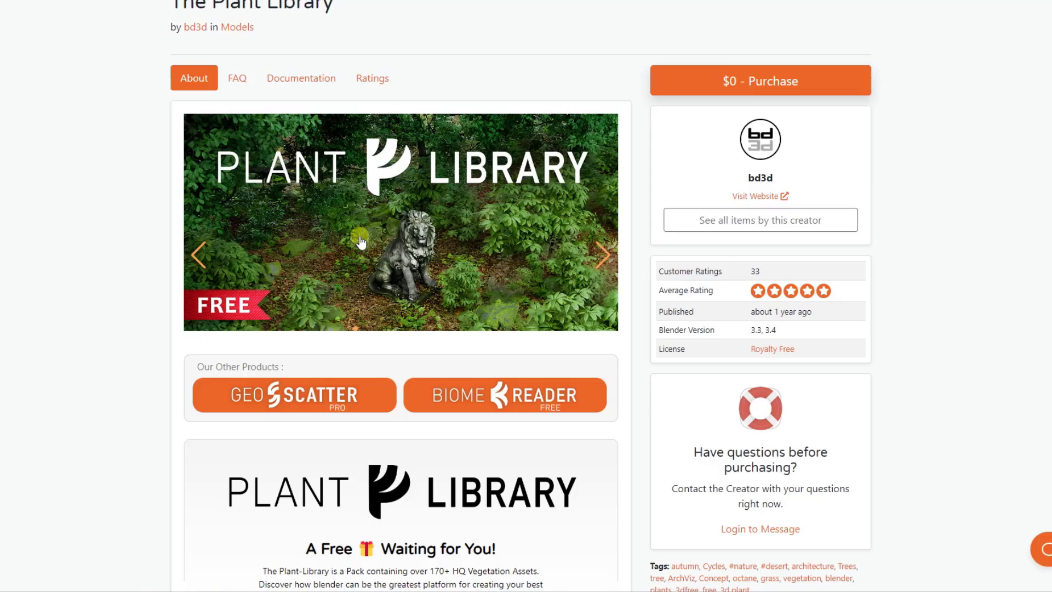
# Step: Open the free Biome Reader download page and look over its signup form
pyautogui.click(504, 406)
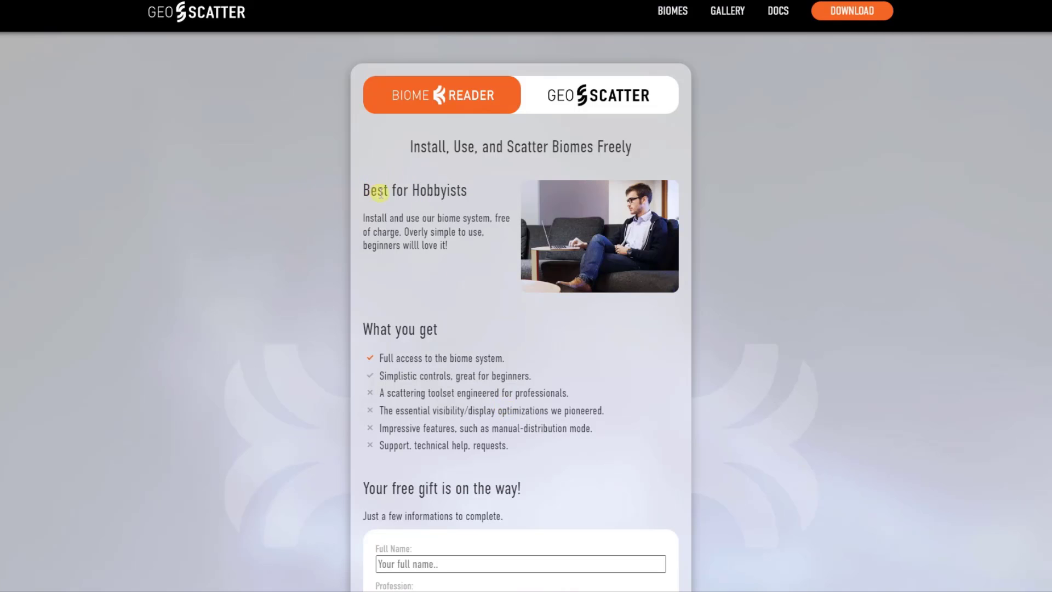
pyautogui.scroll(-4, 489, 193)
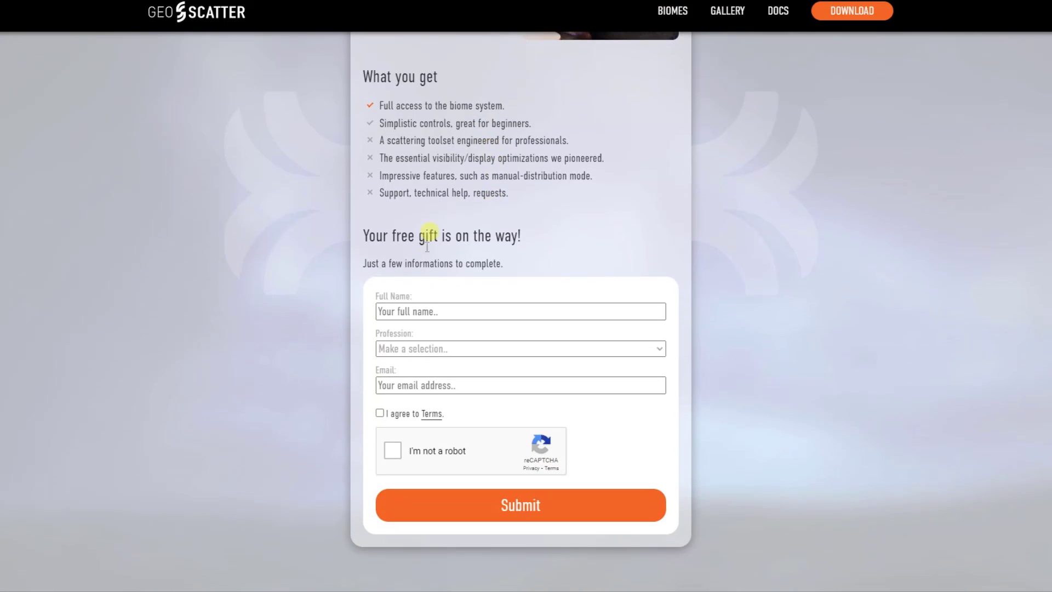
pyautogui.scroll(-1, 511, 402)
pyautogui.scroll(1, 520, 383)
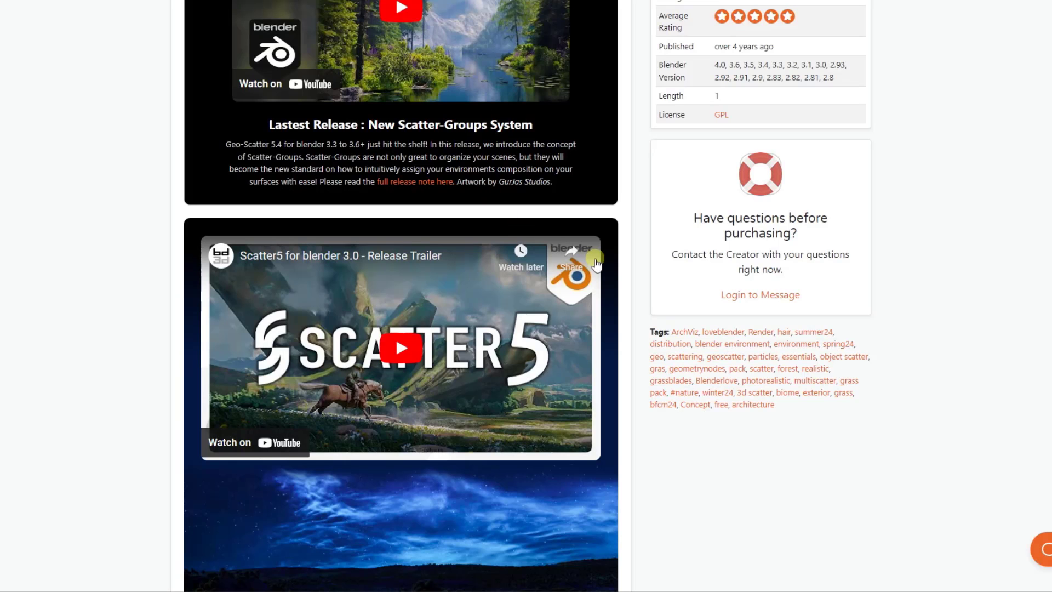
pyautogui.scroll(9, 600, 258)
pyautogui.scroll(1, 559, 265)
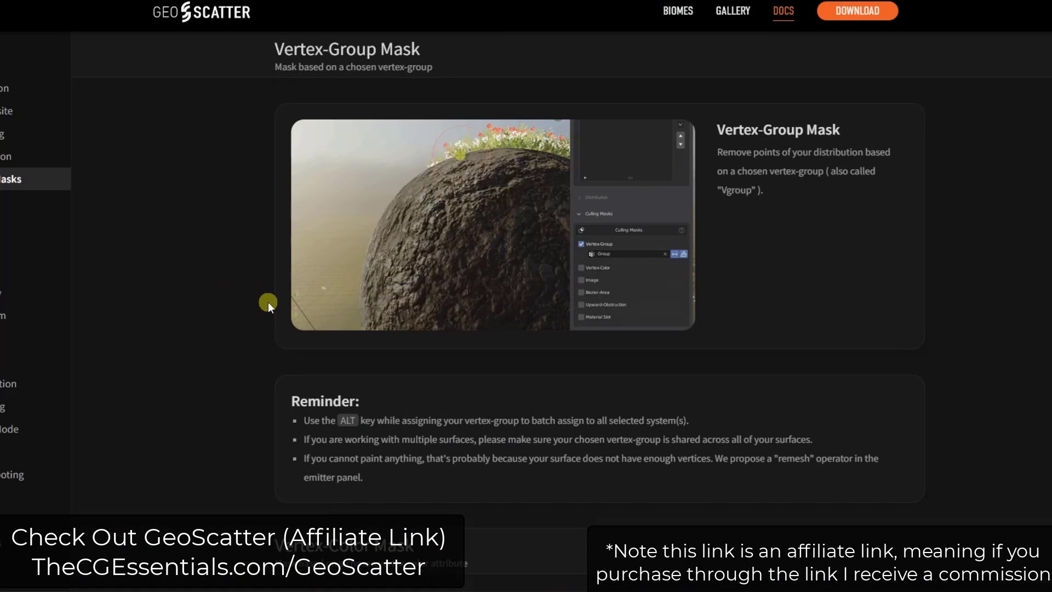
# Step: Scroll down through the GeoScatter culling mask types documentation
pyautogui.scroll(-7, 303, 244)
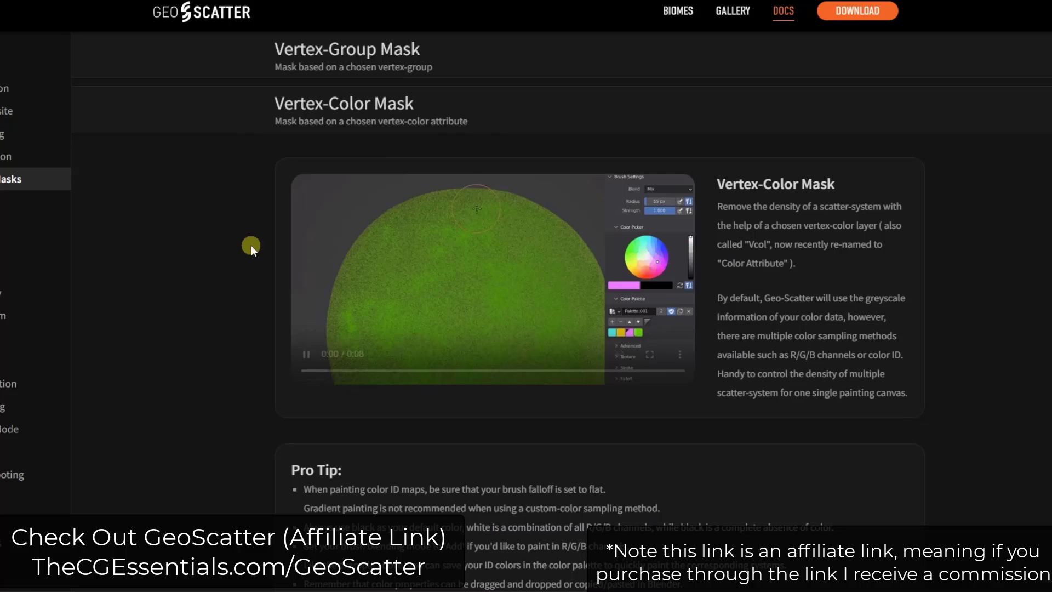
pyautogui.scroll(-10, 249, 246)
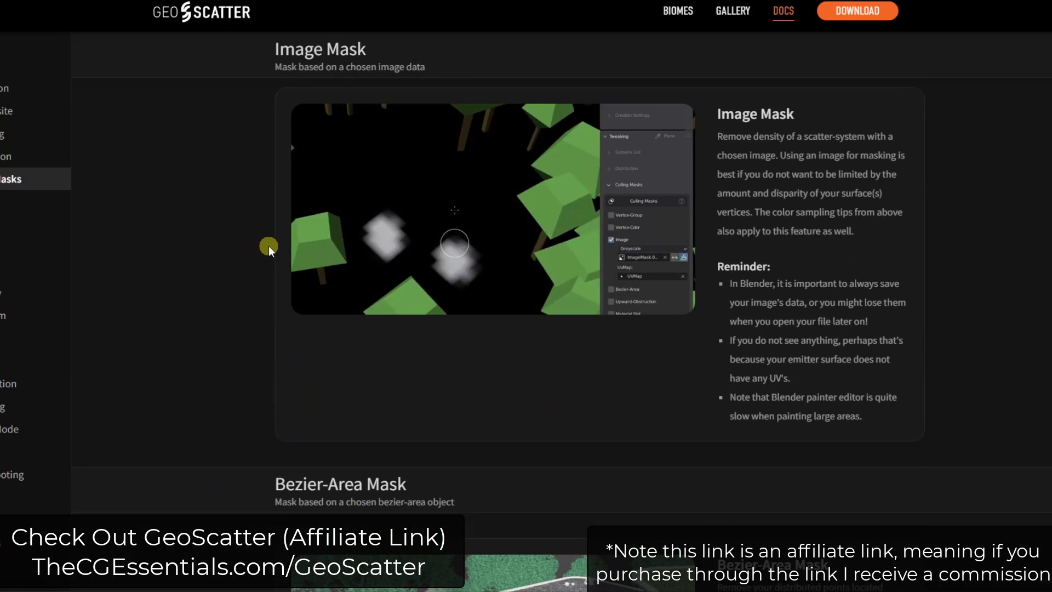
pyautogui.scroll(-5, 269, 246)
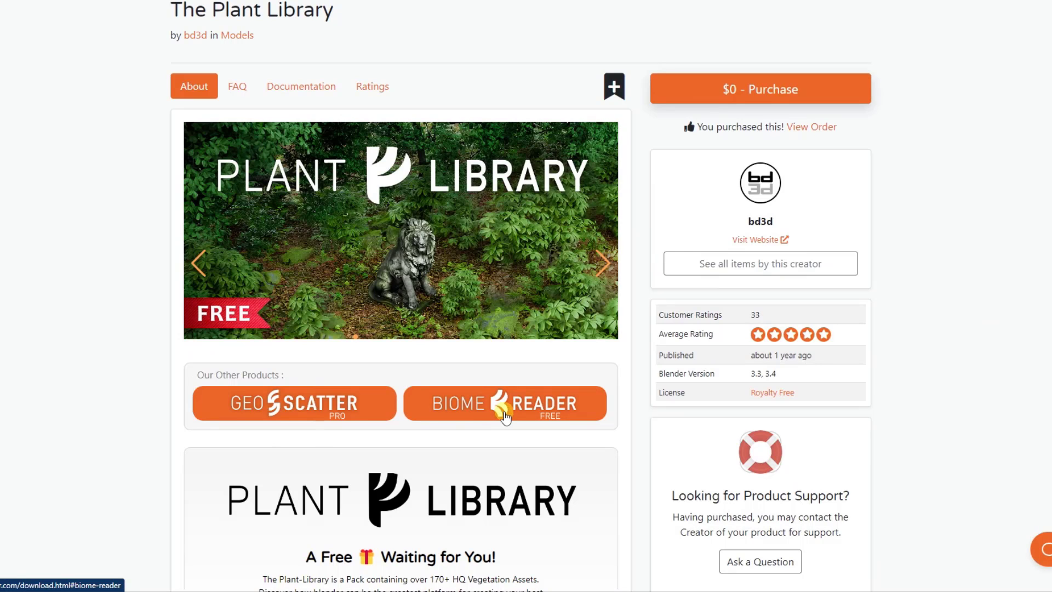
# Step: Reopen the Biome Reader download page and look over its free signup form
pyautogui.click(484, 407)
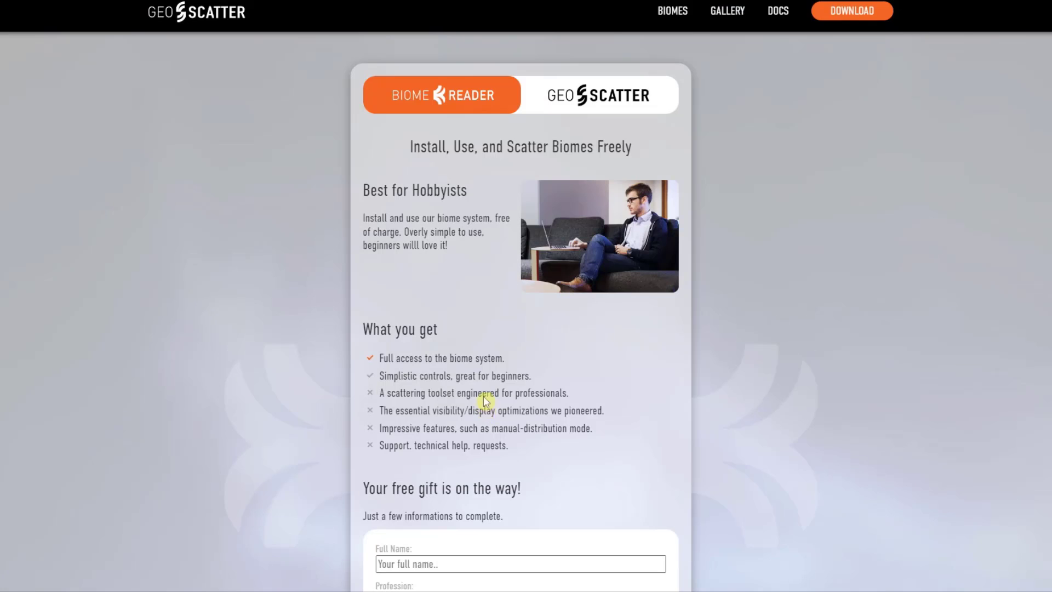
pyautogui.scroll(-5, 439, 400)
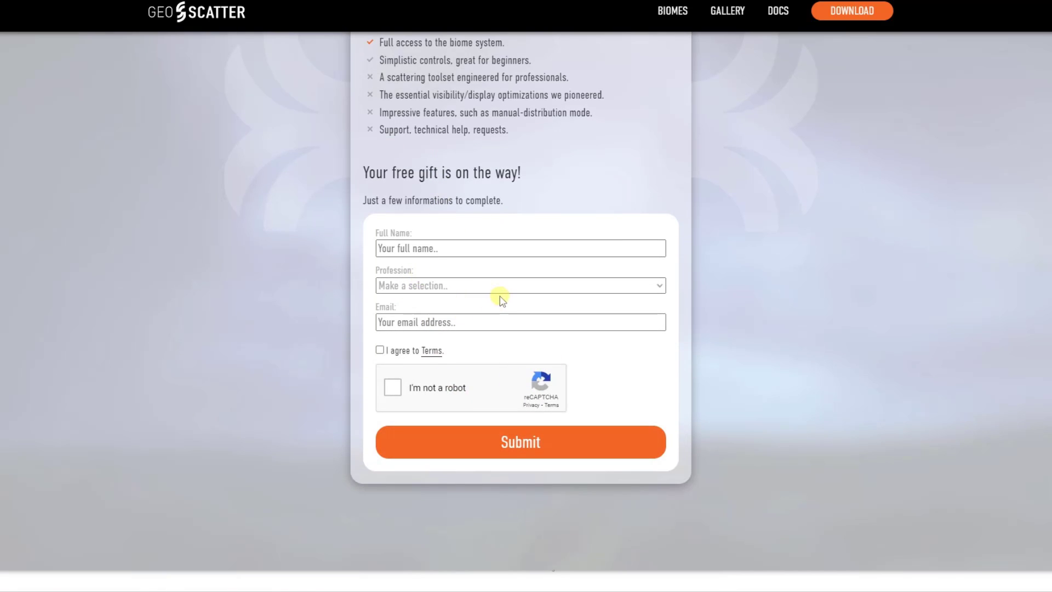
pyautogui.scroll(3, 504, 293)
pyautogui.scroll(2, 510, 286)
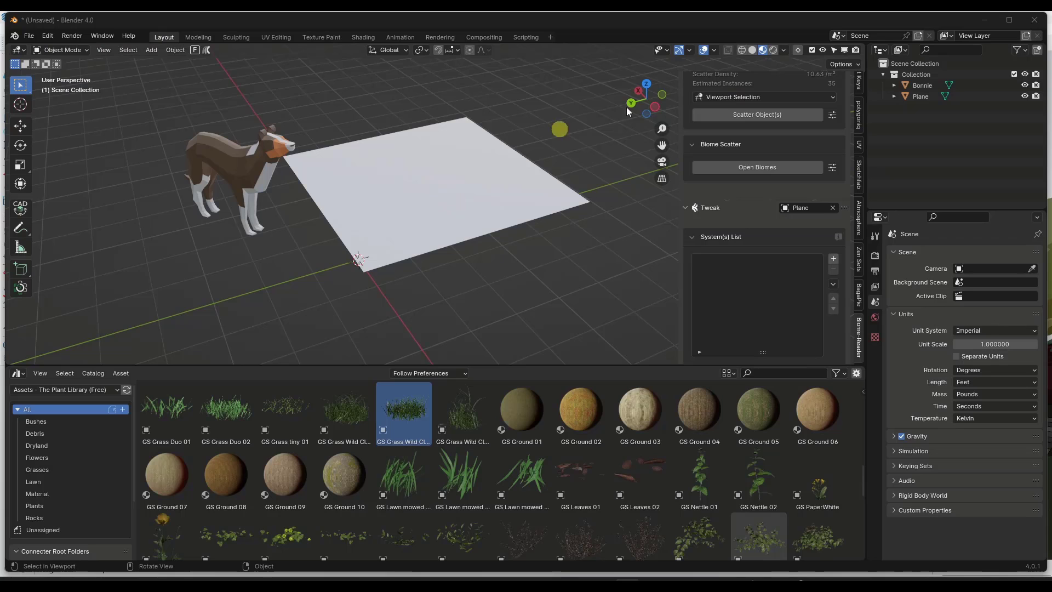
# Step: Maximize Blender and show the Biome-Reader 5.4.2 add-on details in Preferences
pyautogui.click(1009, 20)
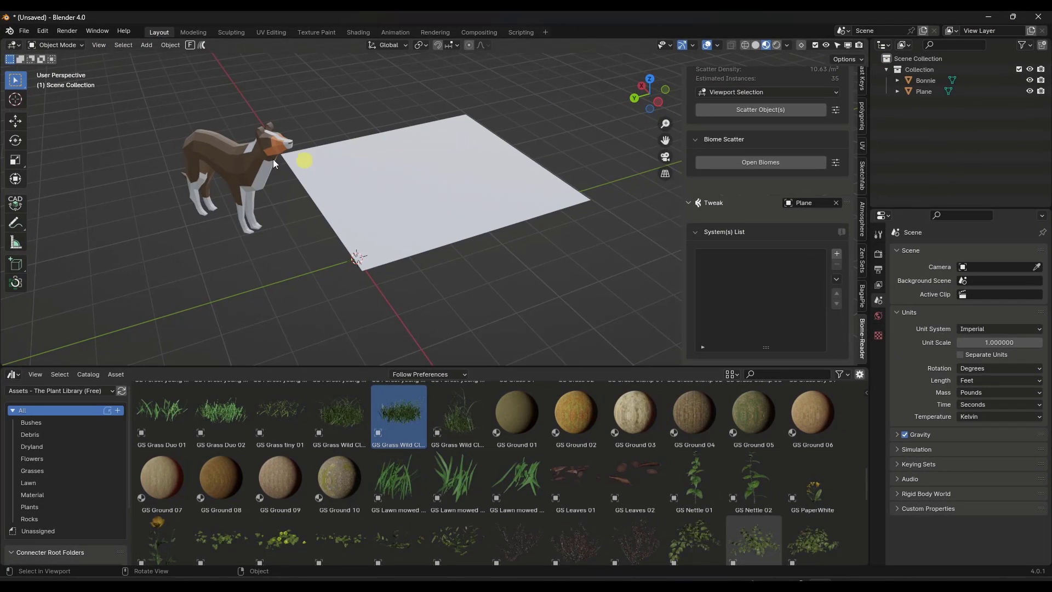
pyautogui.click(42, 30)
pyautogui.click(59, 176)
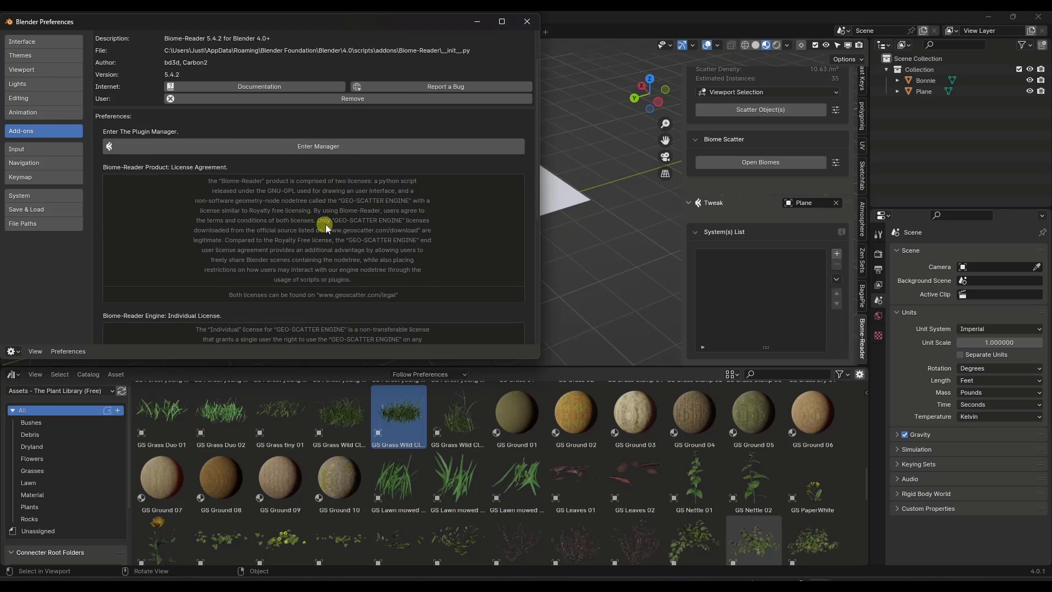
pyautogui.scroll(-5, 399, 219)
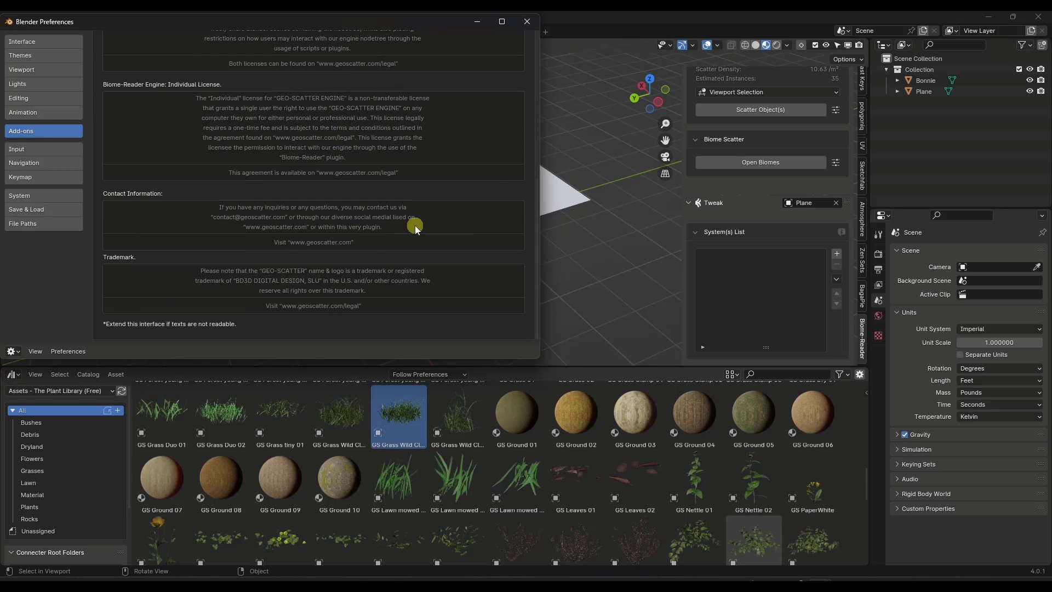
pyautogui.scroll(6, 410, 232)
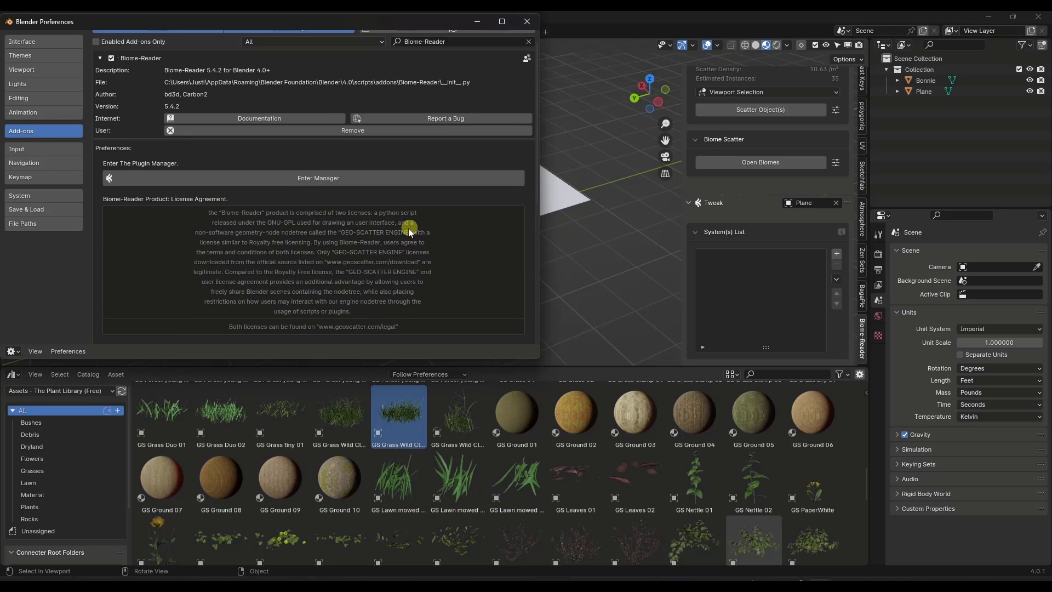
# Step: Launch the Biome-Reader plugin manager and show its biome environment paths settings
pyautogui.click(324, 184)
pyautogui.click(39, 56)
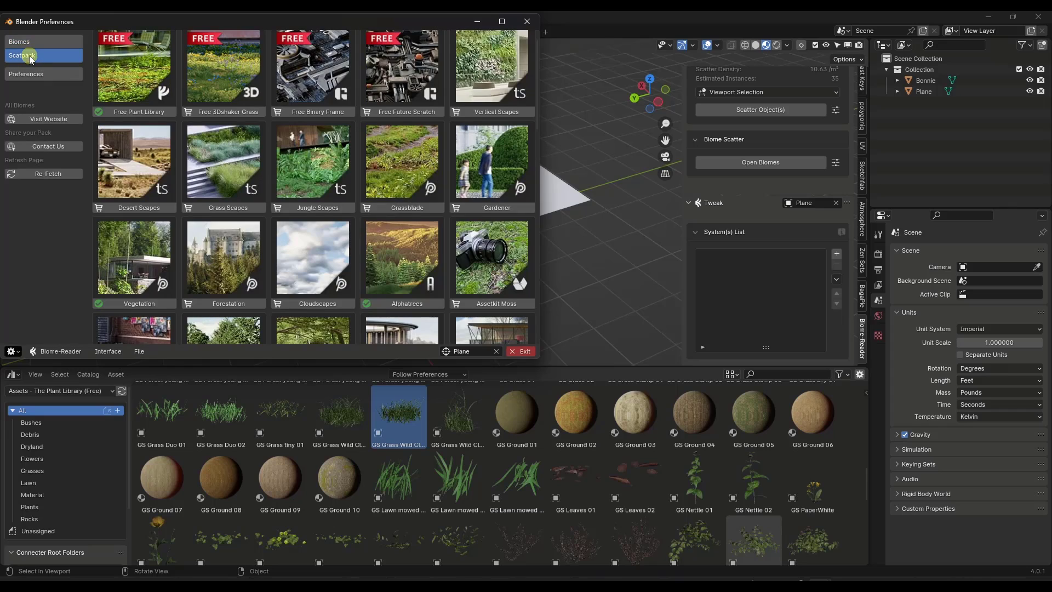
pyautogui.click(35, 77)
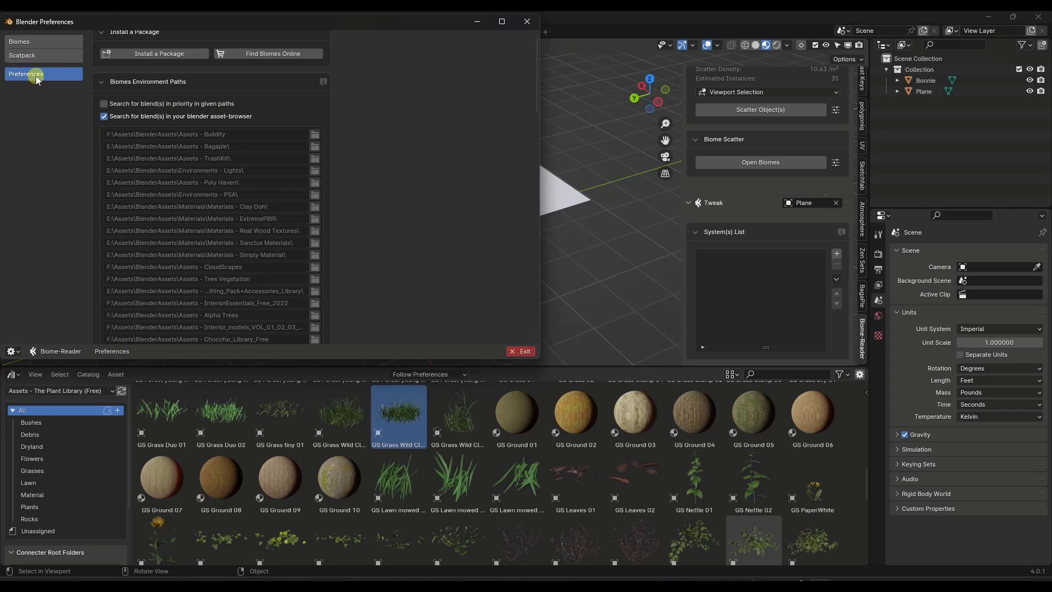
pyautogui.scroll(-5, 356, 191)
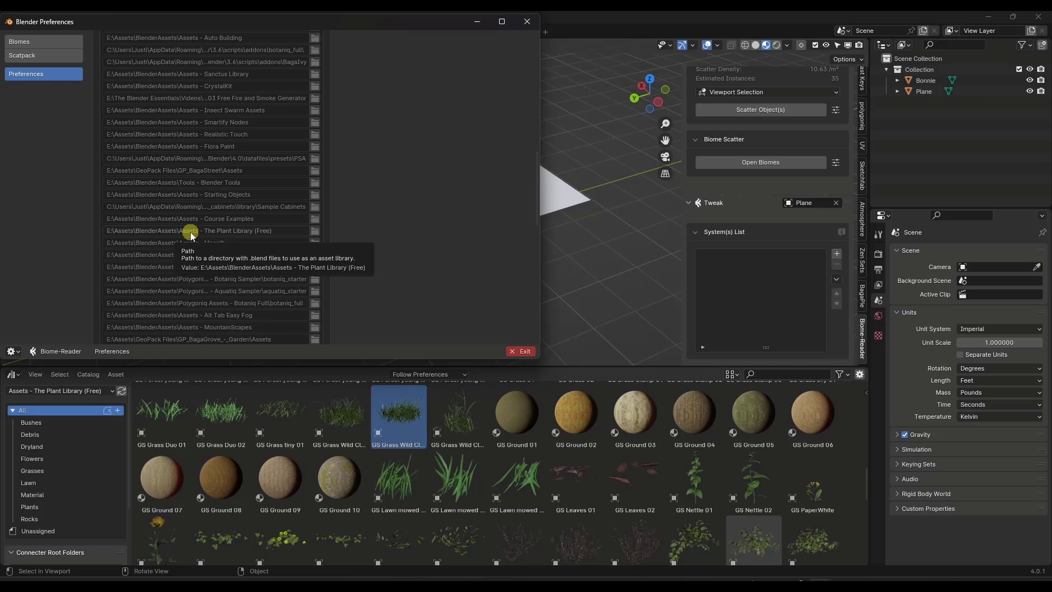
pyautogui.scroll(15, 154, 233)
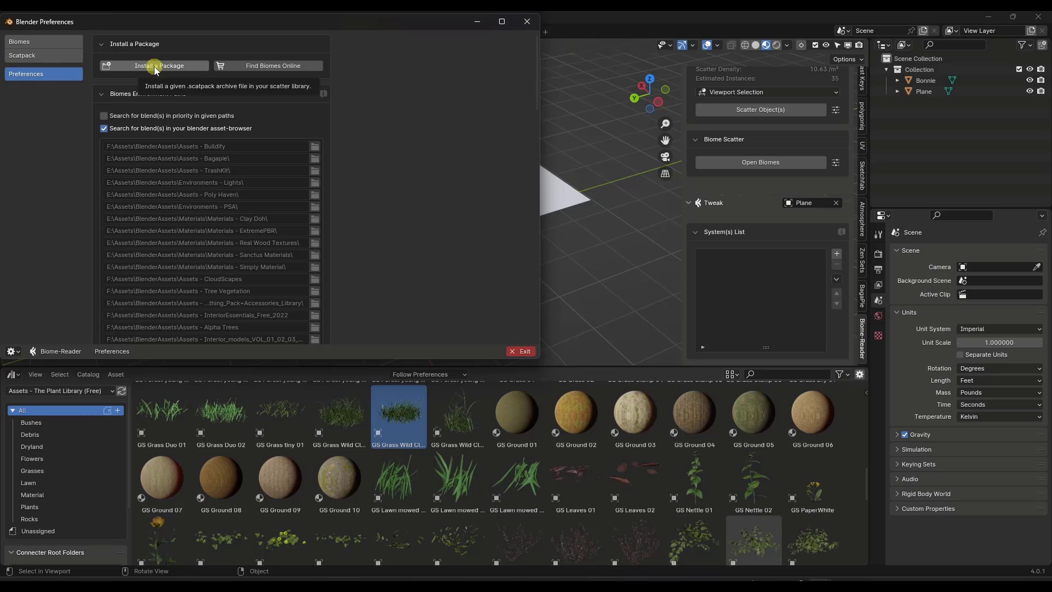
# Step: Switch between the Biomes and Scatpack store galleries, ending on Biomes
pyautogui.click(37, 43)
pyautogui.click(40, 56)
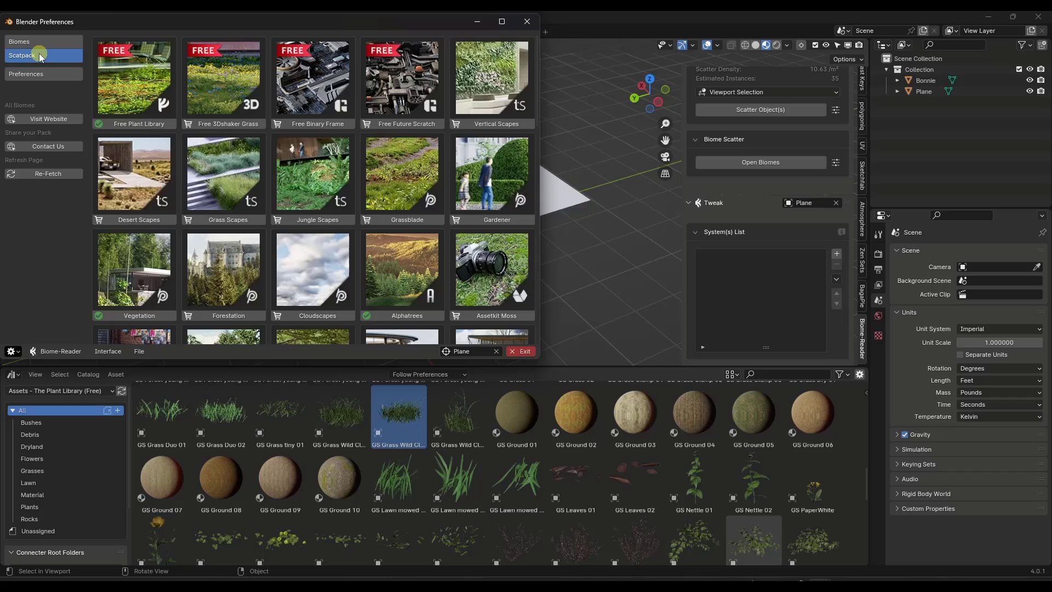
pyautogui.click(42, 44)
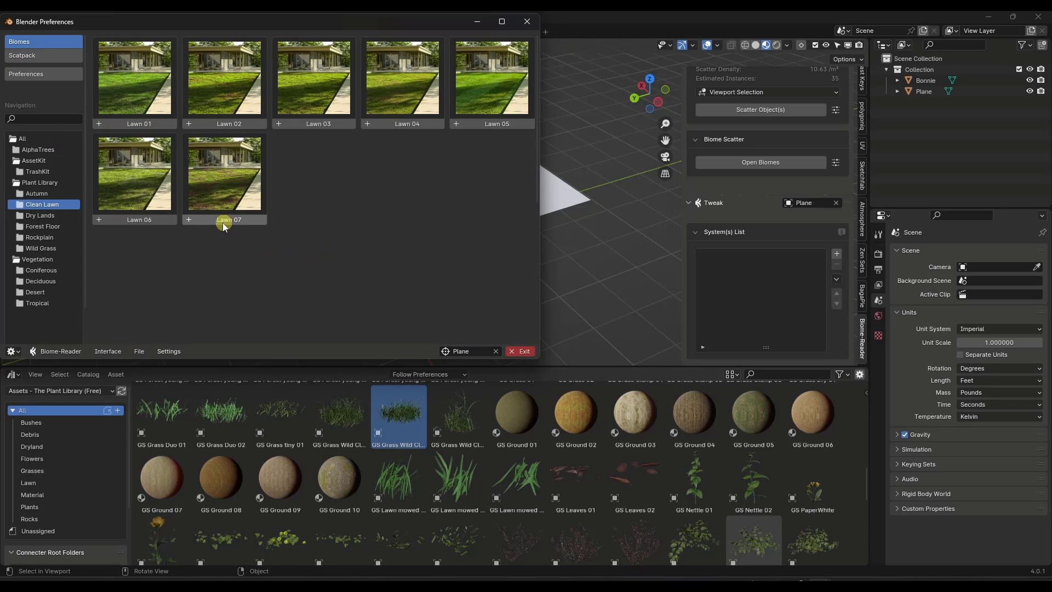
# Step: Browse the Coniferous, Deciduous, Vegetation, TrashKit and AlphaTrees biomes, then all Plant Library biomes
pyautogui.click(37, 270)
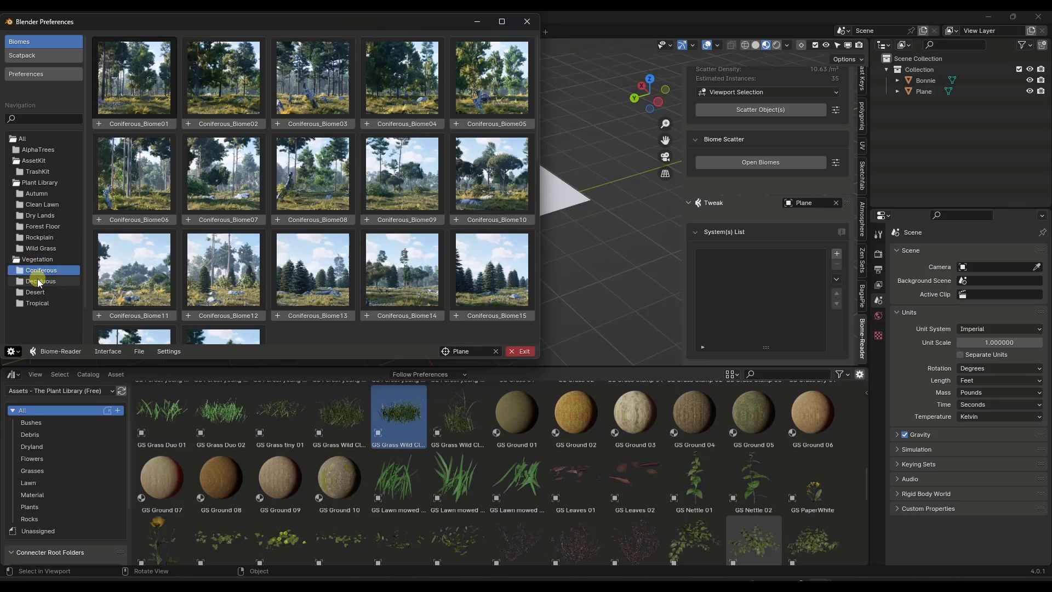
pyautogui.click(37, 282)
pyautogui.click(38, 259)
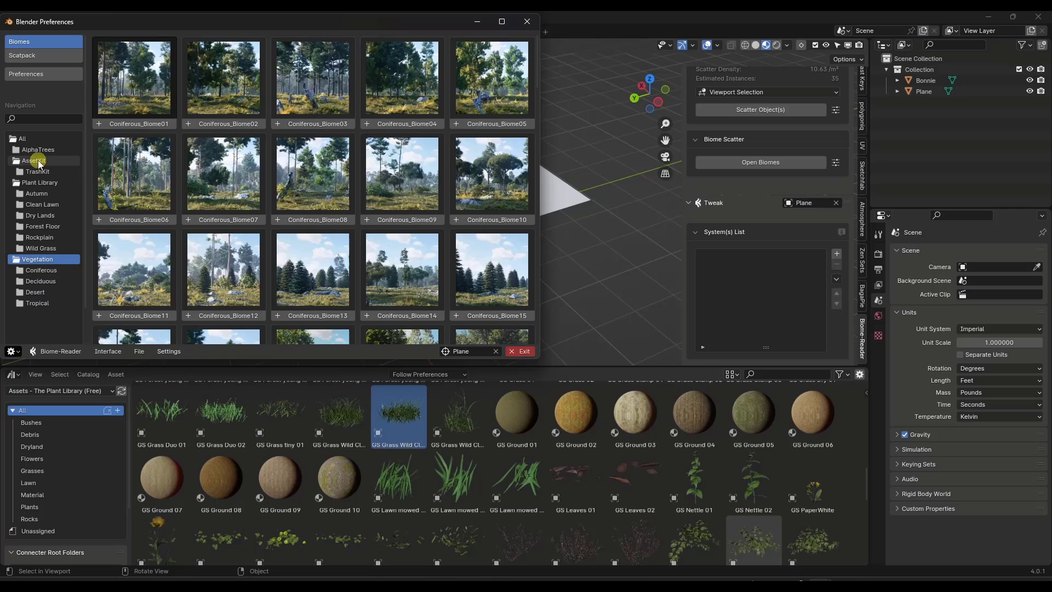
pyautogui.click(37, 172)
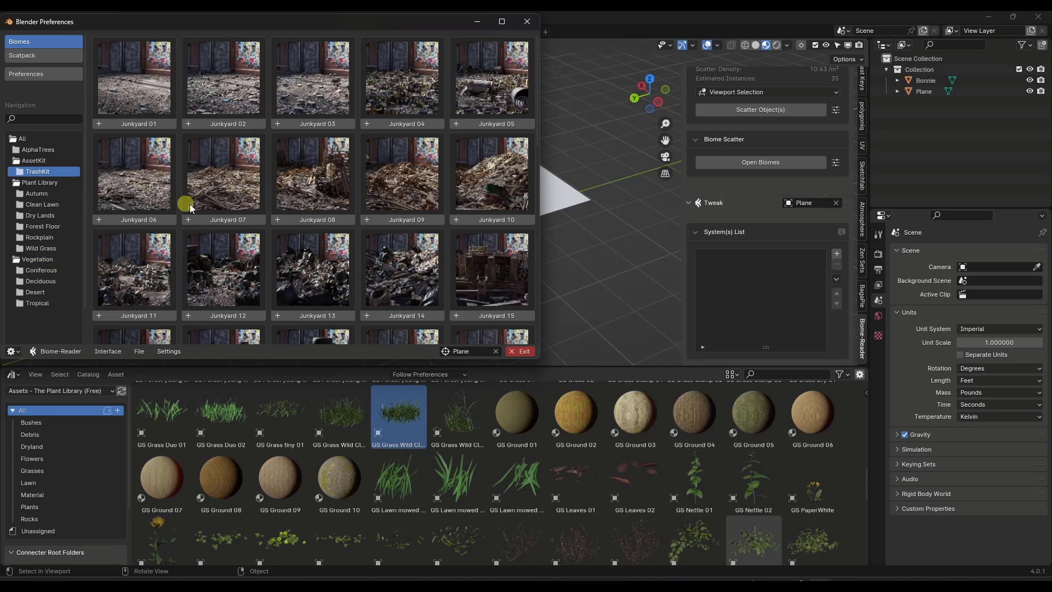
pyautogui.click(37, 150)
pyautogui.click(38, 183)
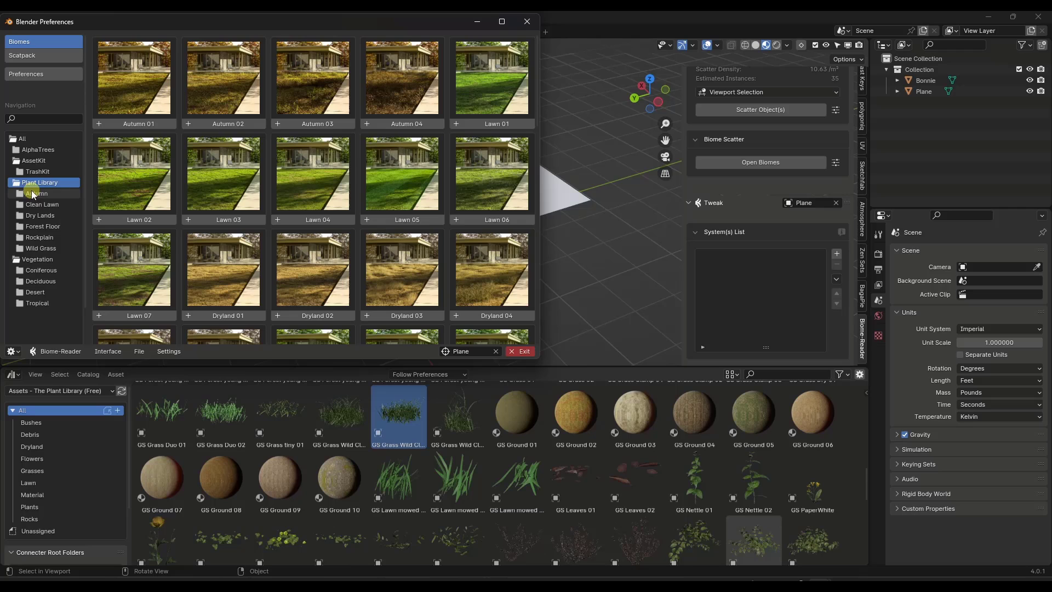
pyautogui.scroll(-8, 384, 233)
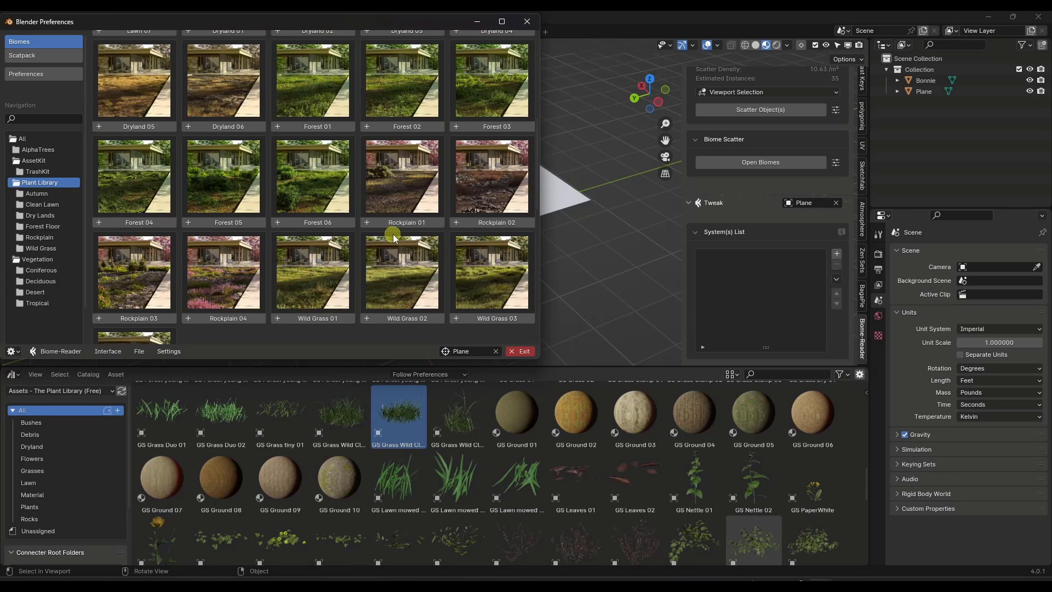
pyautogui.scroll(-5, 392, 241)
pyautogui.scroll(5, 362, 241)
# Step: Preview the Autumn, Clean Lawn, Dry Lands and Forest Floor Plant Library biomes
pyautogui.click(37, 194)
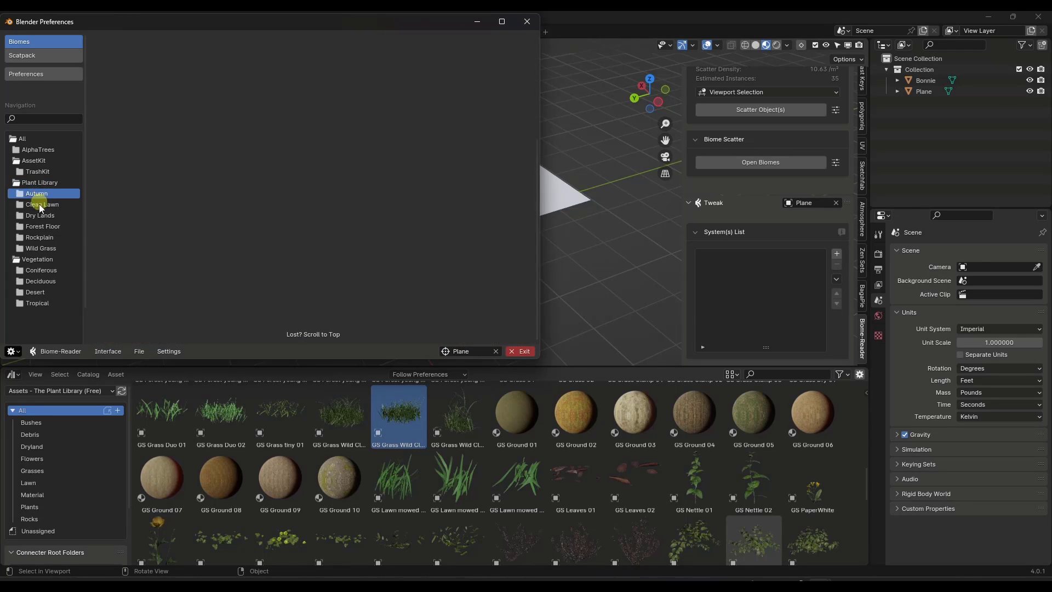
pyautogui.click(40, 206)
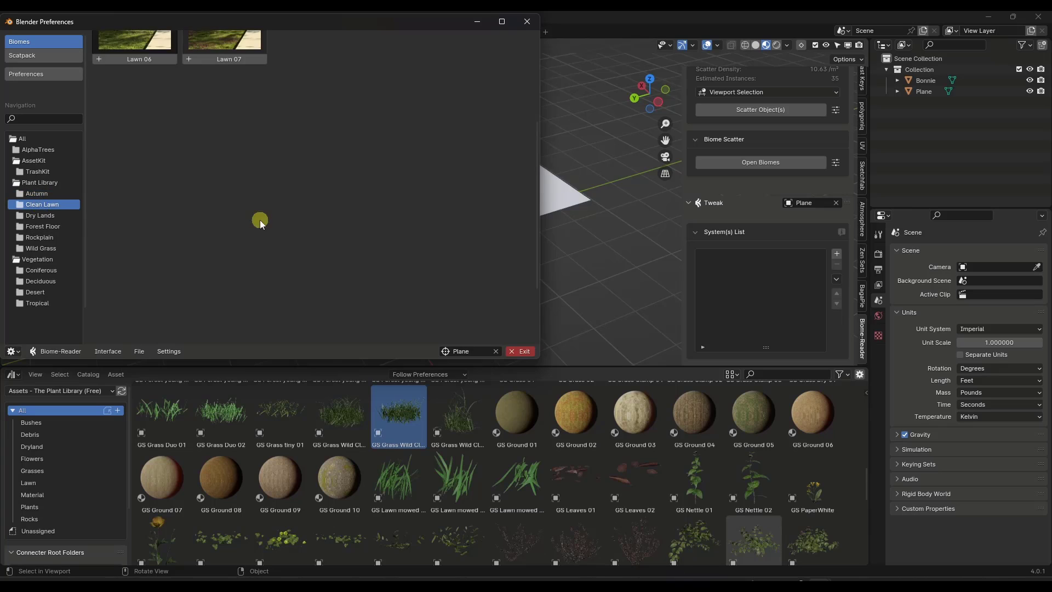
pyautogui.scroll(5, 260, 221)
pyautogui.click(40, 215)
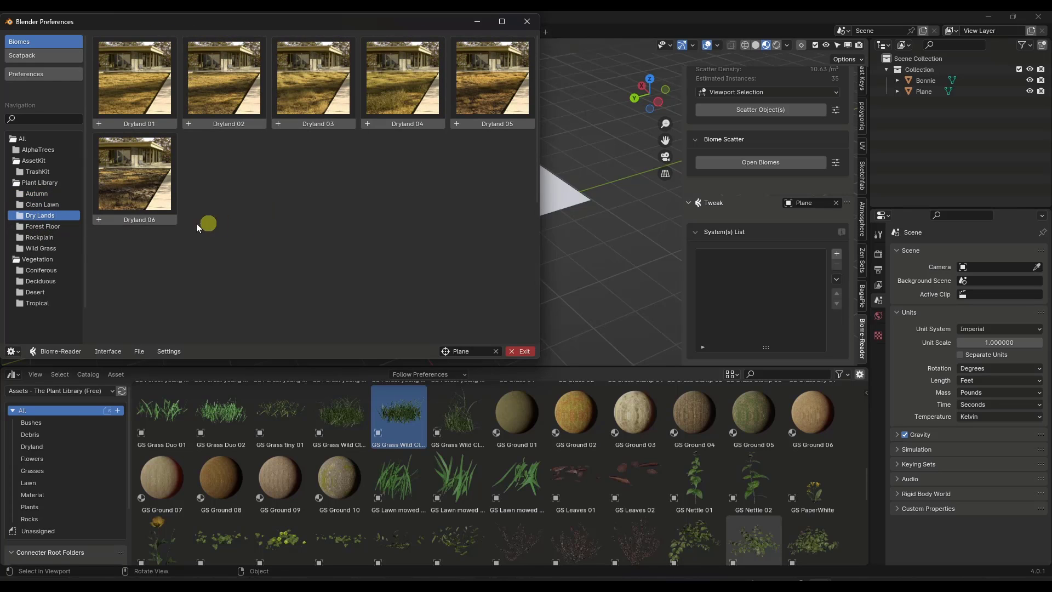
pyautogui.click(36, 226)
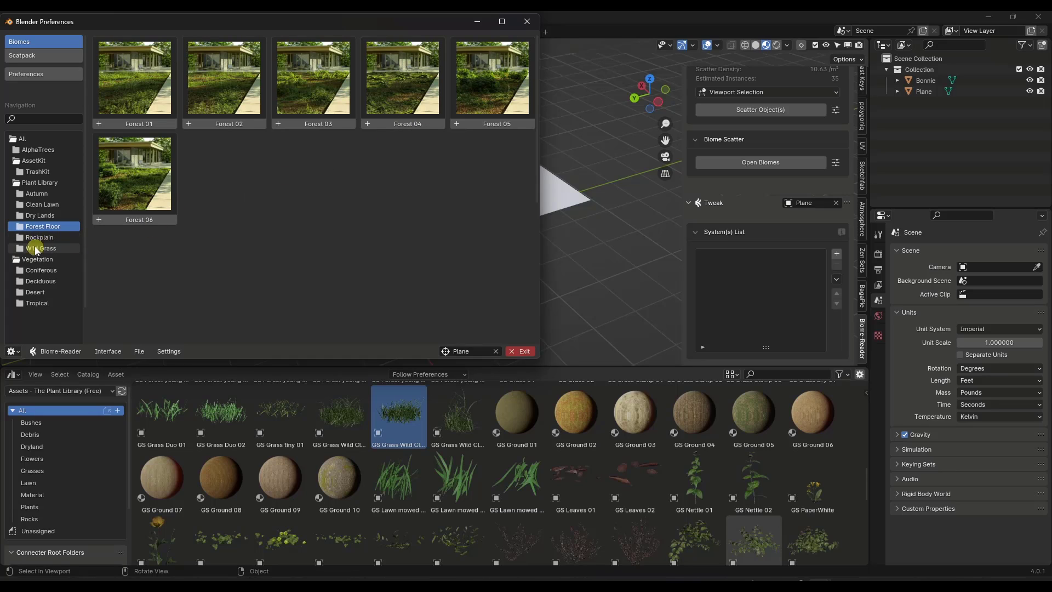
# Step: Compare the Rockplain and Wild Grass biomes, then cycle back to Forest Floor
pyautogui.click(37, 237)
pyautogui.click(44, 250)
pyautogui.click(40, 237)
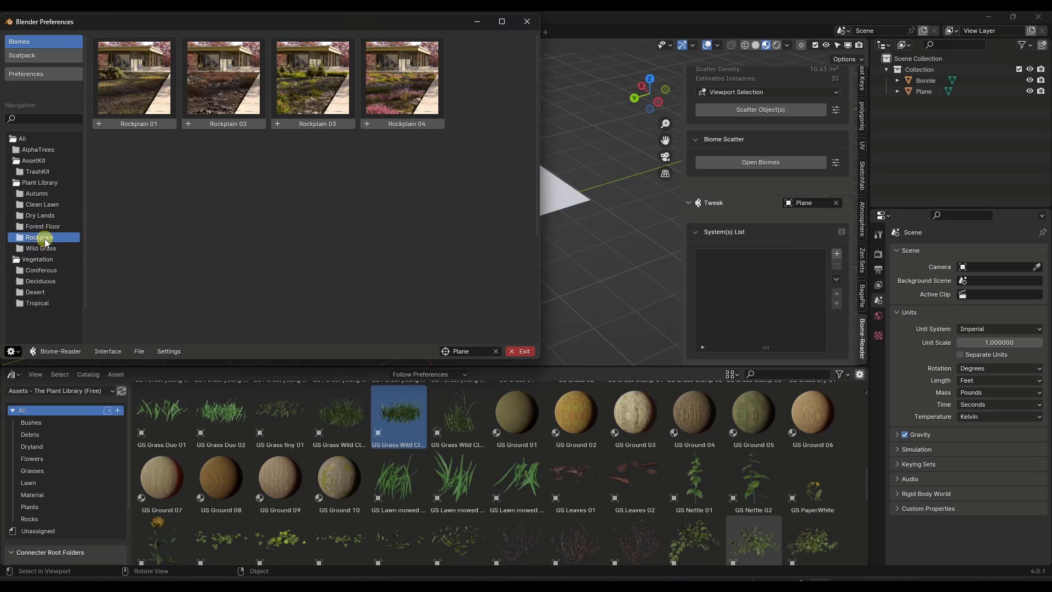
pyautogui.click(47, 249)
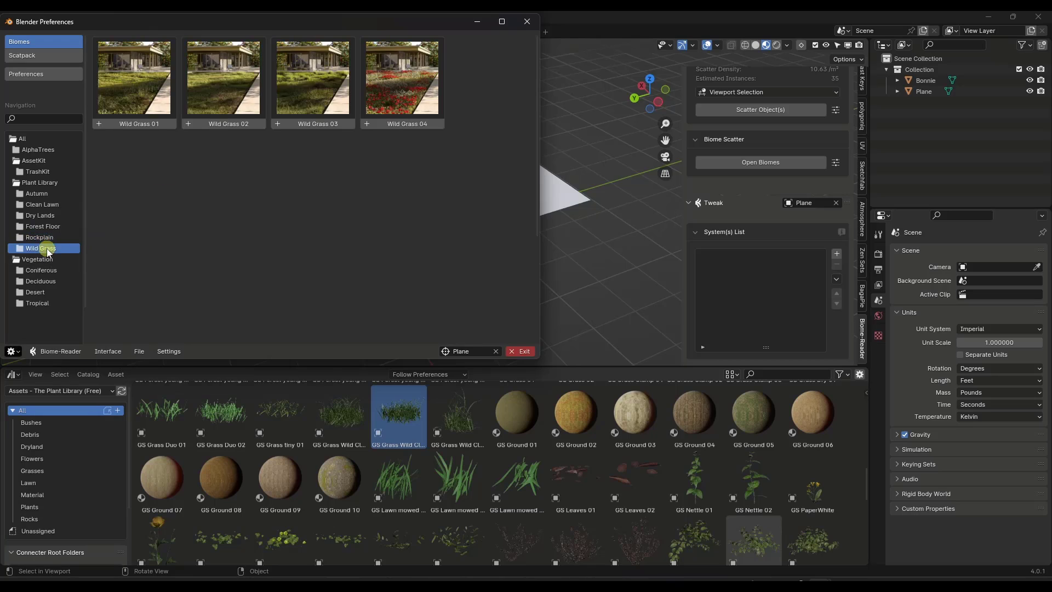
pyautogui.click(42, 192)
pyautogui.click(43, 205)
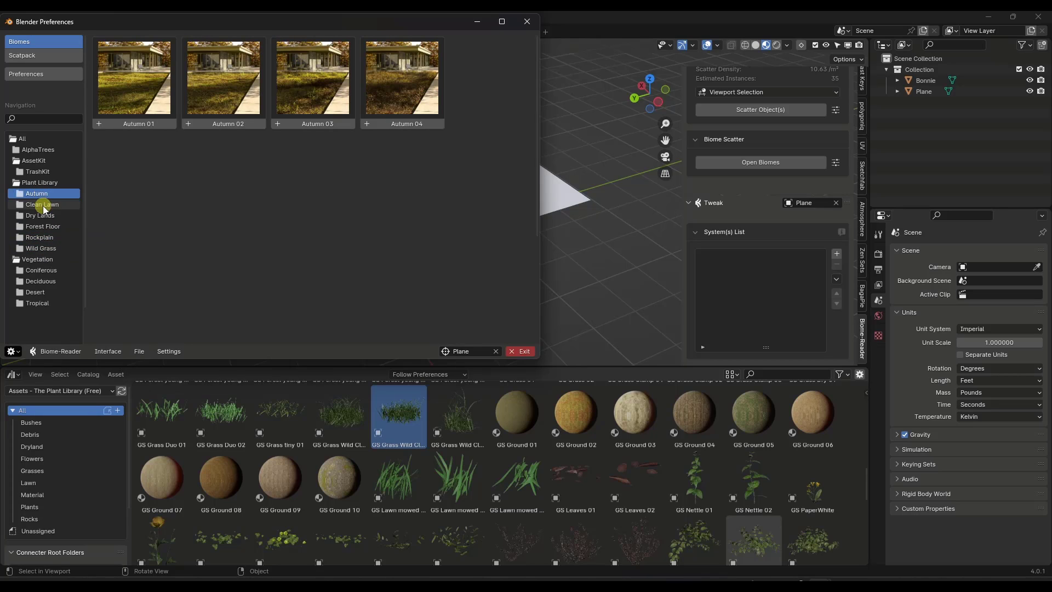
pyautogui.click(43, 217)
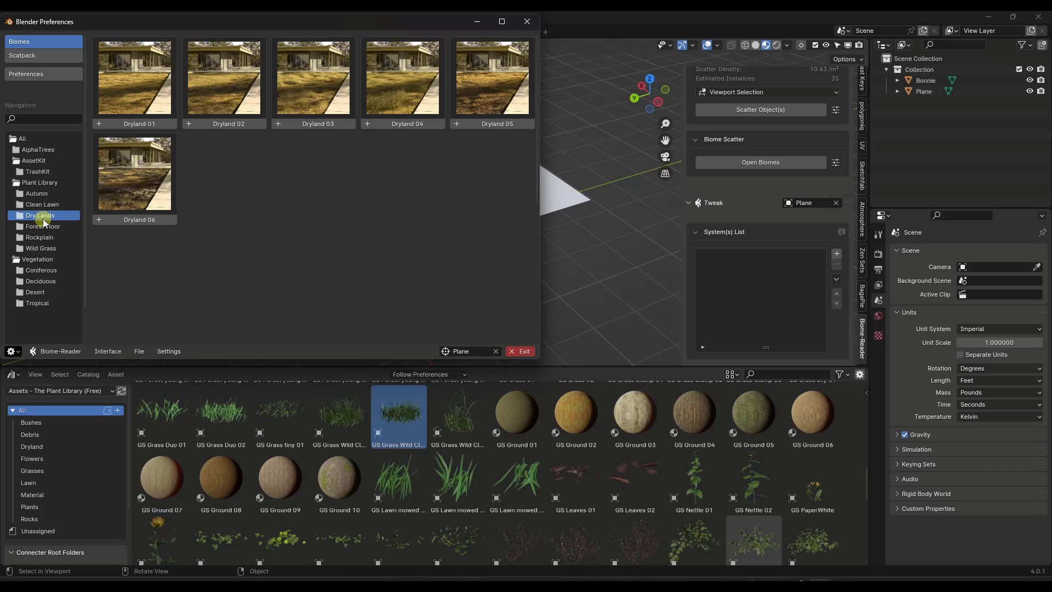
pyautogui.click(42, 230)
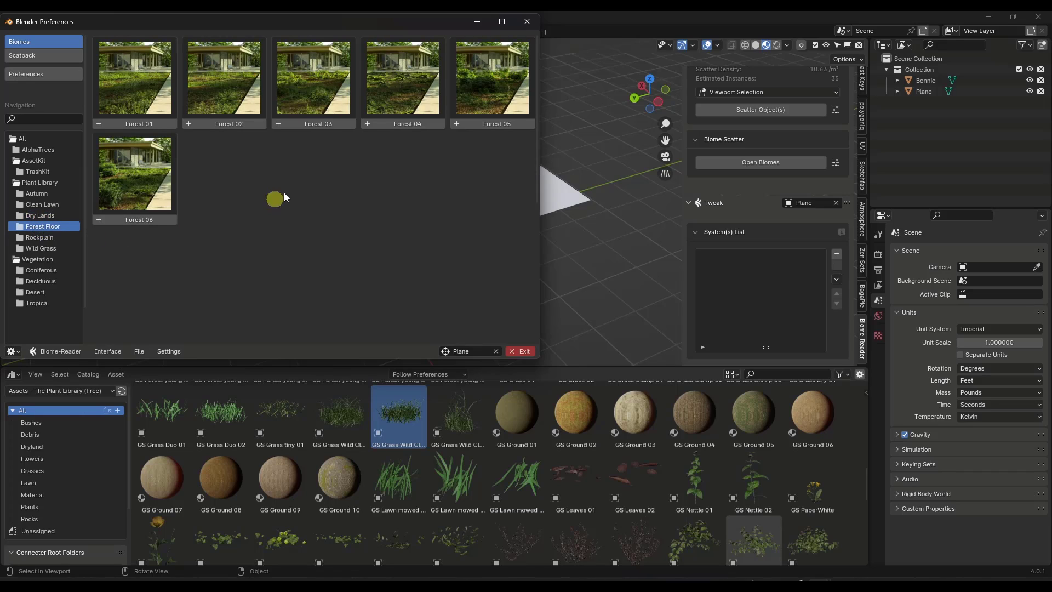
# Step: Close the biome browser, enlarge the viewport and pick the Plane as scatter emitter
pyautogui.click(497, 352)
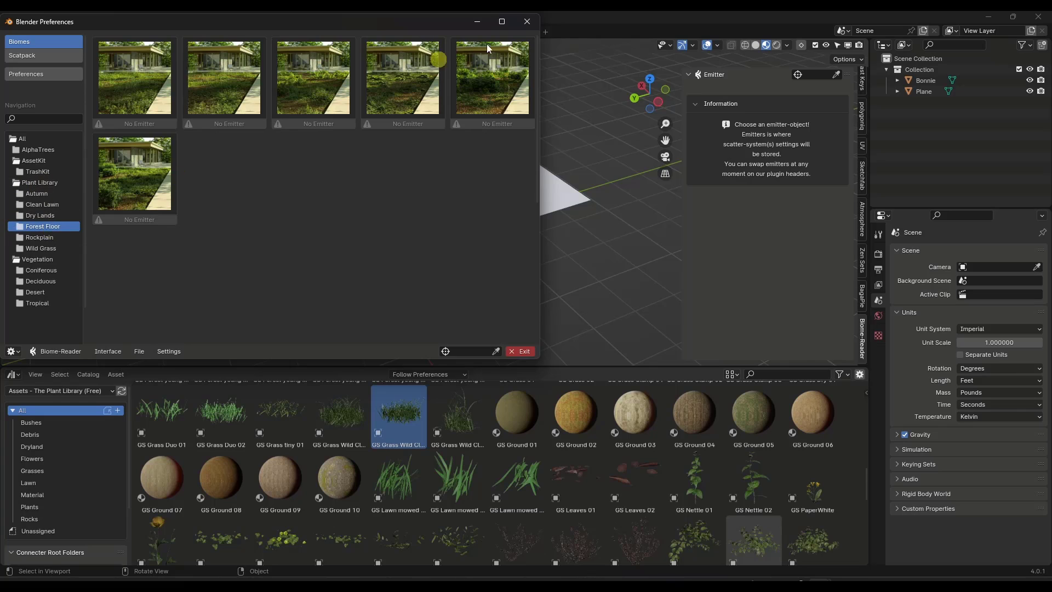
pyautogui.click(527, 21)
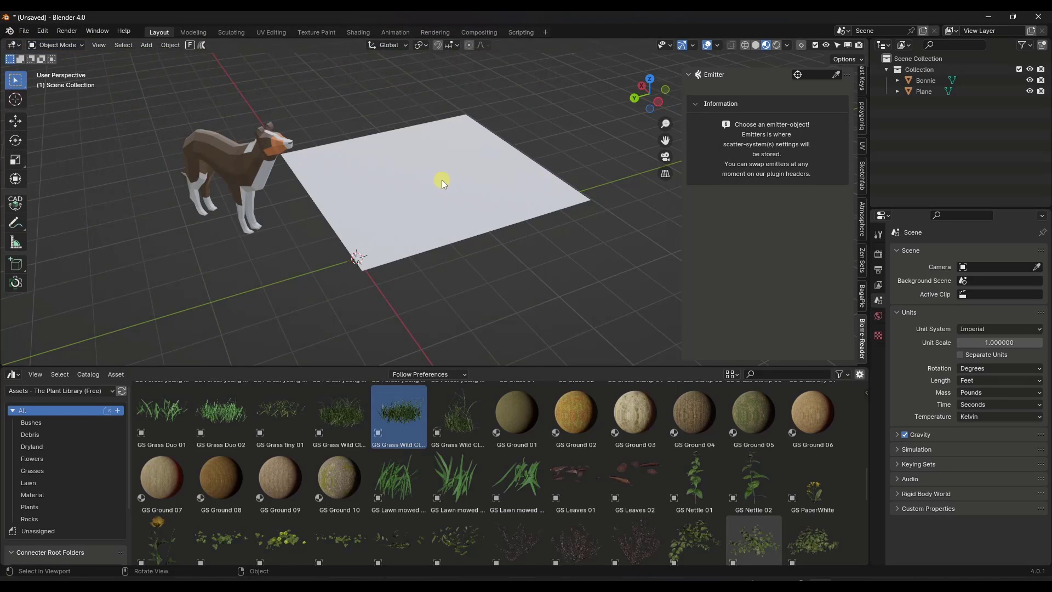
pyautogui.keyDown('shift'); pyautogui.moveTo(443, 182); pyautogui.dragTo(442, 171, button='middle'); pyautogui.keyUp('shift')
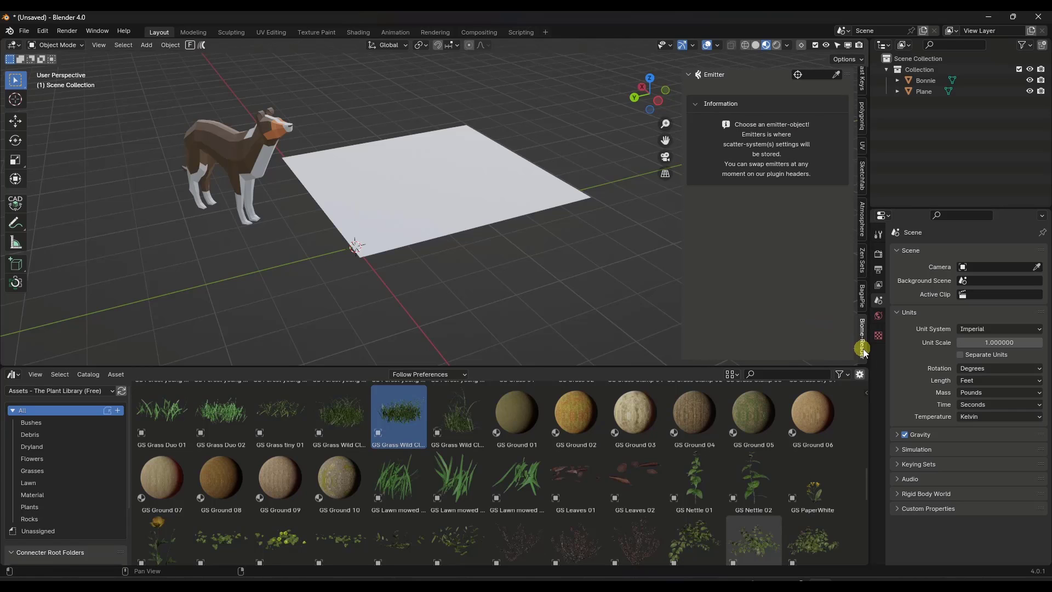
pyautogui.moveTo(654, 367); pyautogui.dragTo(653, 480)
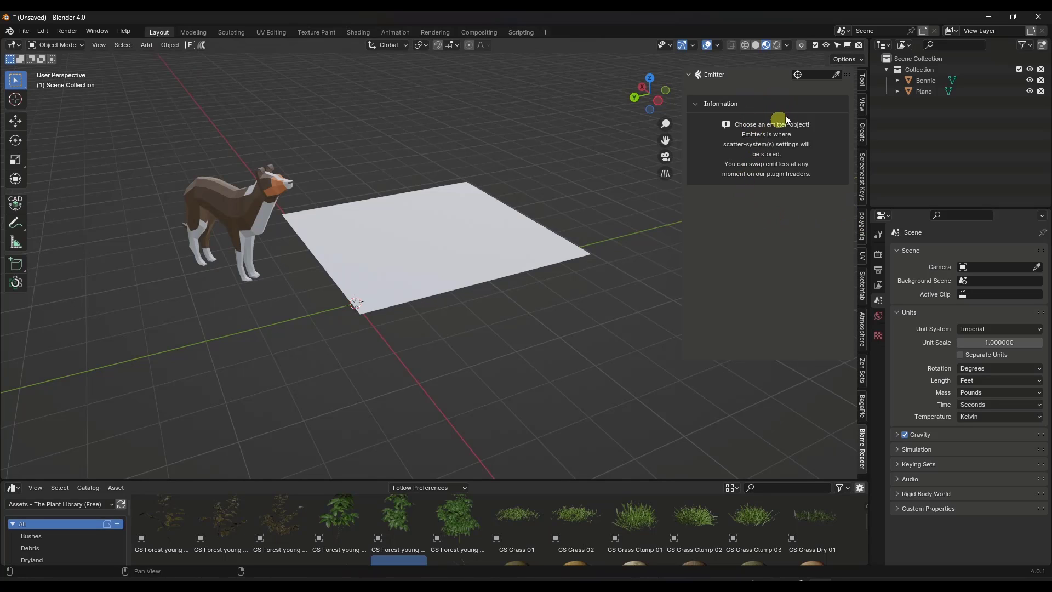
pyautogui.click(836, 75)
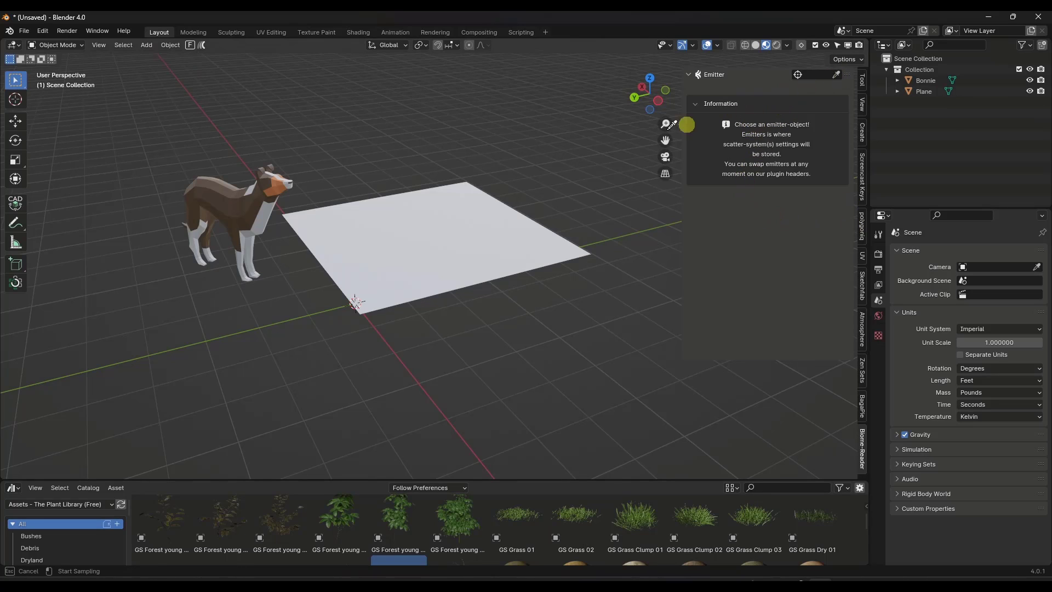
pyautogui.click(436, 234)
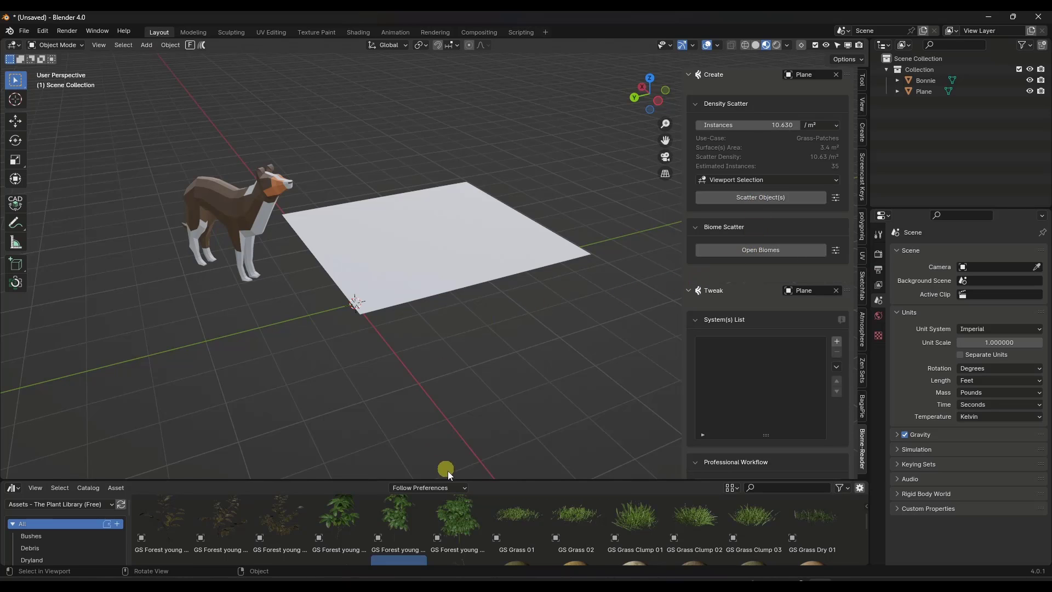
# Step: Add GS Grass Wild Clump 01 to the scene and scatter it across the Plane as DensityScatter
pyautogui.moveTo(448, 479); pyautogui.dragTo(455, 410)
pyautogui.scroll(4, 602, 492)
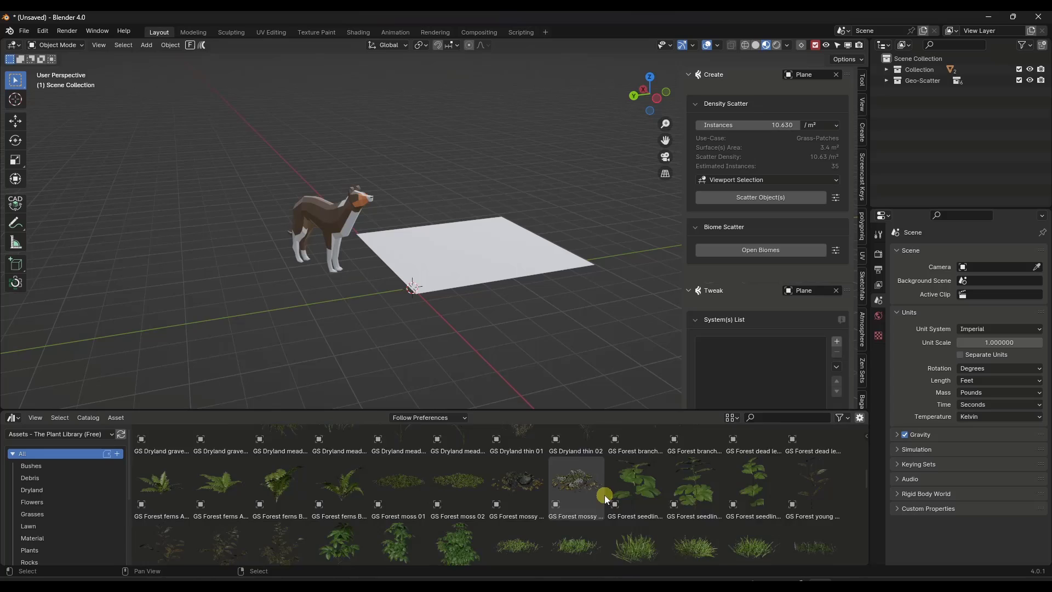
pyautogui.scroll(-4, 603, 495)
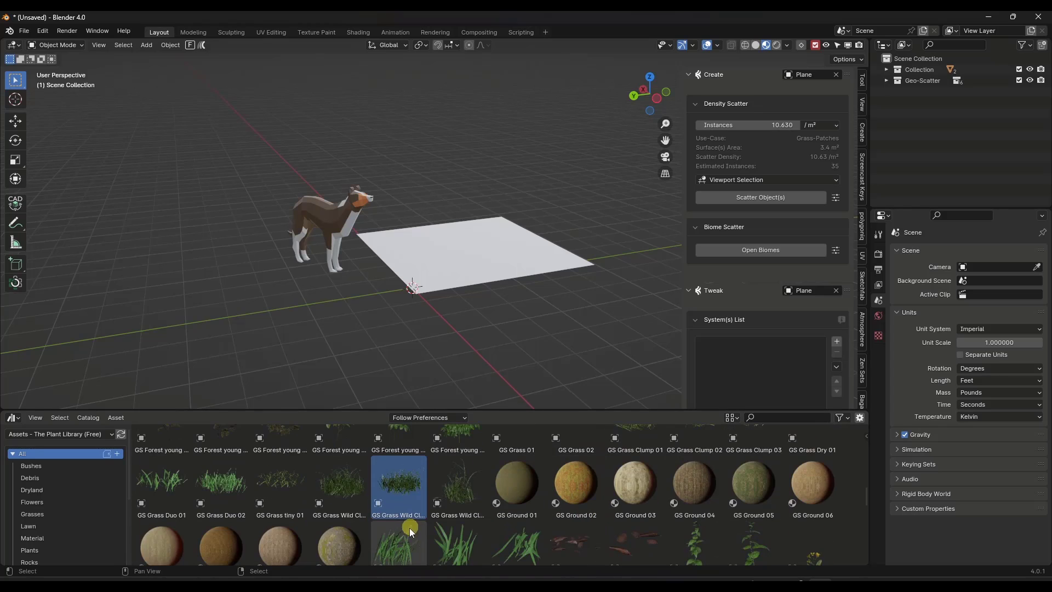
pyautogui.moveTo(341, 485); pyautogui.dragTo(486, 319)
pyautogui.scroll(3, 486, 319)
pyautogui.moveTo(469, 320); pyautogui.dragTo(491, 326, button='middle')
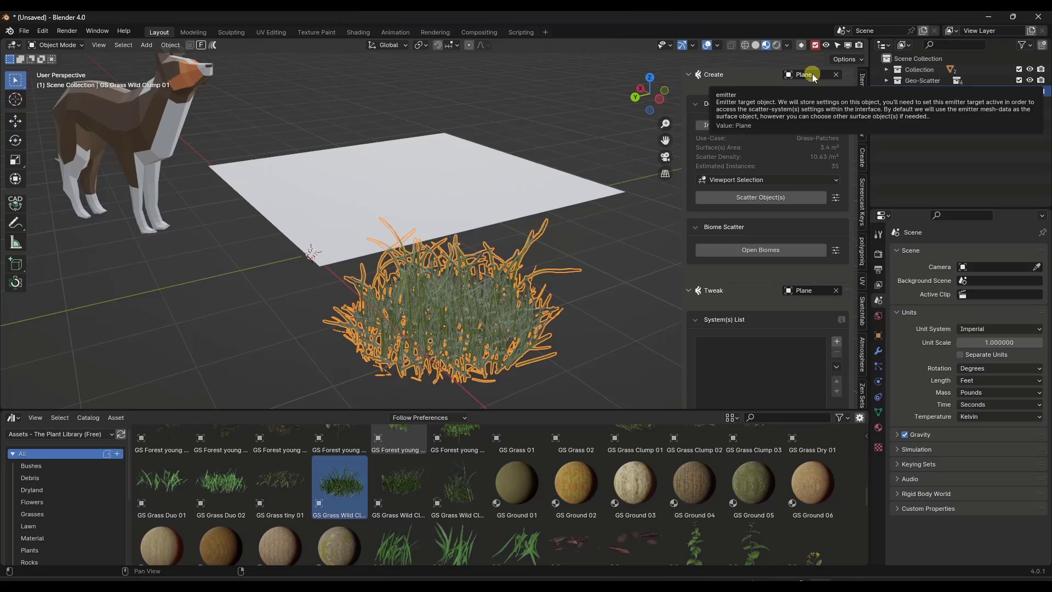
pyautogui.click(758, 197)
pyautogui.moveTo(537, 228); pyautogui.dragTo(536, 143, button='middle')
pyautogui.scroll(-4, 442, 192)
pyautogui.moveTo(442, 192); pyautogui.dragTo(574, 204, button='middle')
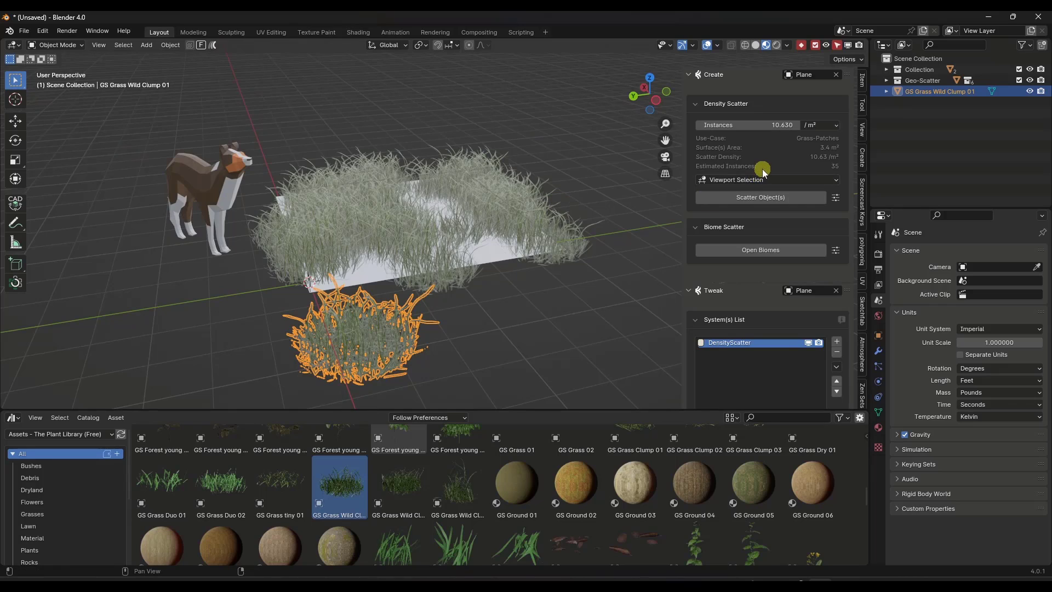
# Step: Shrink the grass scatter to scale 0.52, raise density to 35.920, and add GS Grass Wild Clump 02
pyautogui.scroll(-5, 748, 304)
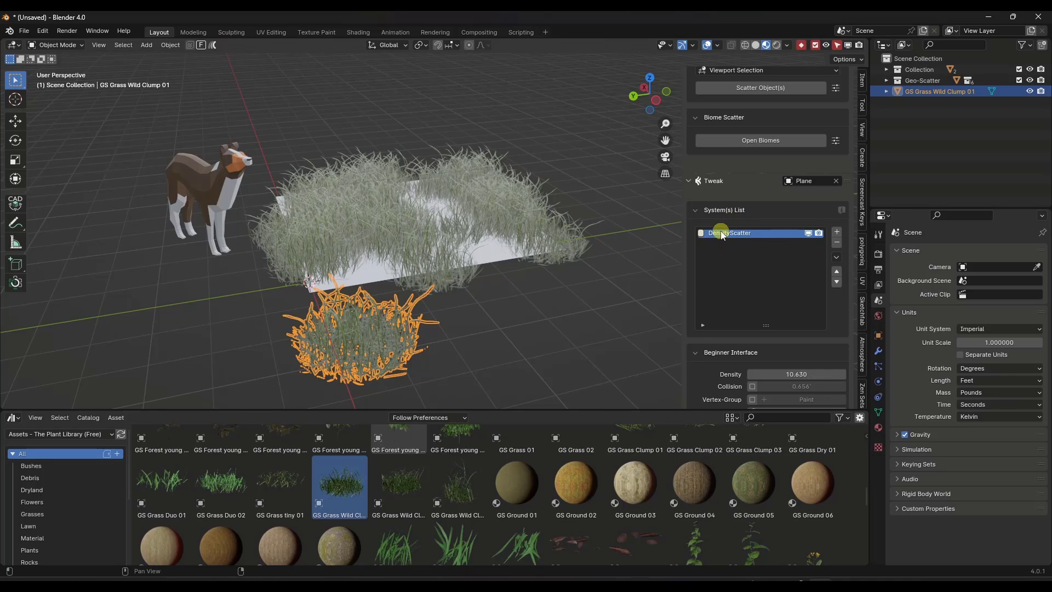
pyautogui.scroll(-5, 751, 265)
pyautogui.moveTo(807, 241); pyautogui.dragTo(846, 277)
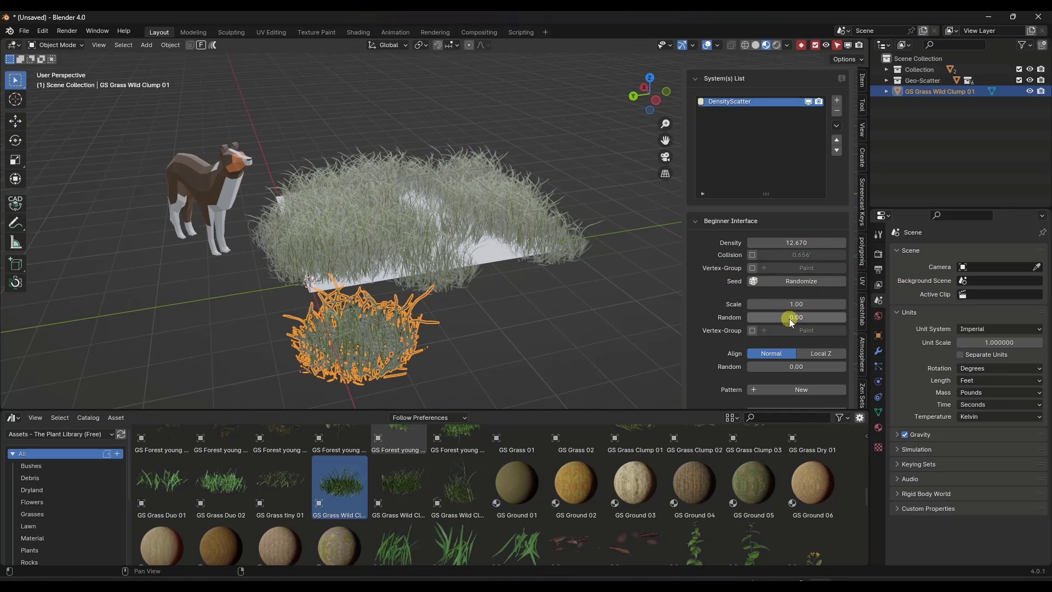
pyautogui.moveTo(792, 304); pyautogui.dragTo(782, 305)
pyautogui.moveTo(798, 244); pyautogui.dragTo(830, 239)
pyautogui.moveTo(312, 248); pyautogui.dragTo(403, 266)
pyautogui.moveTo(789, 320); pyautogui.dragTo(773, 342)
pyautogui.moveTo(390, 483); pyautogui.dragTo(493, 351)
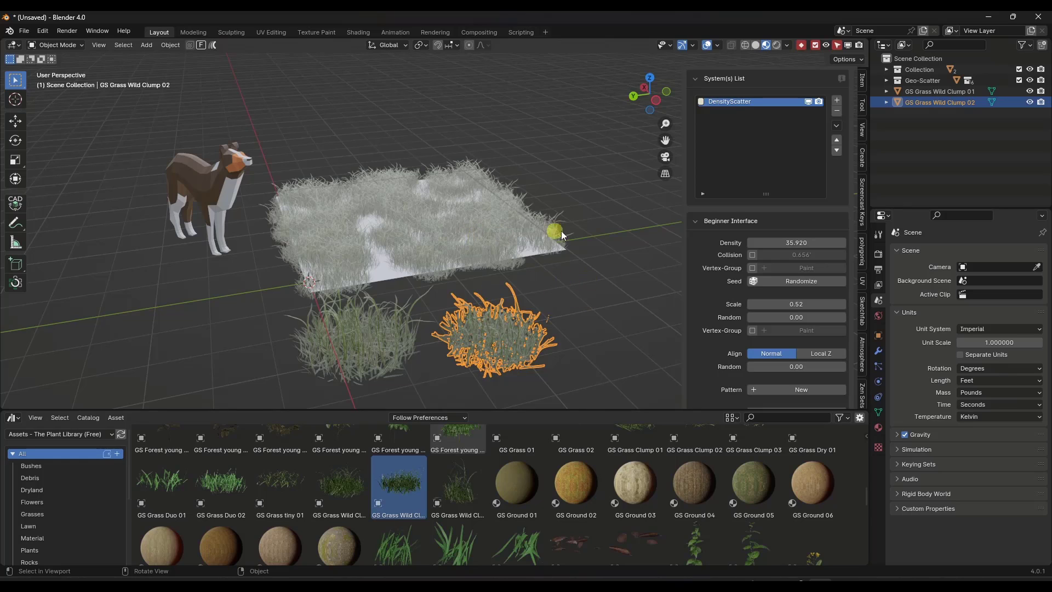
# Step: Scatter GS Grass Wild Clump 02 across the plane as a second system, DensityScatter.001
pyautogui.click(536, 252)
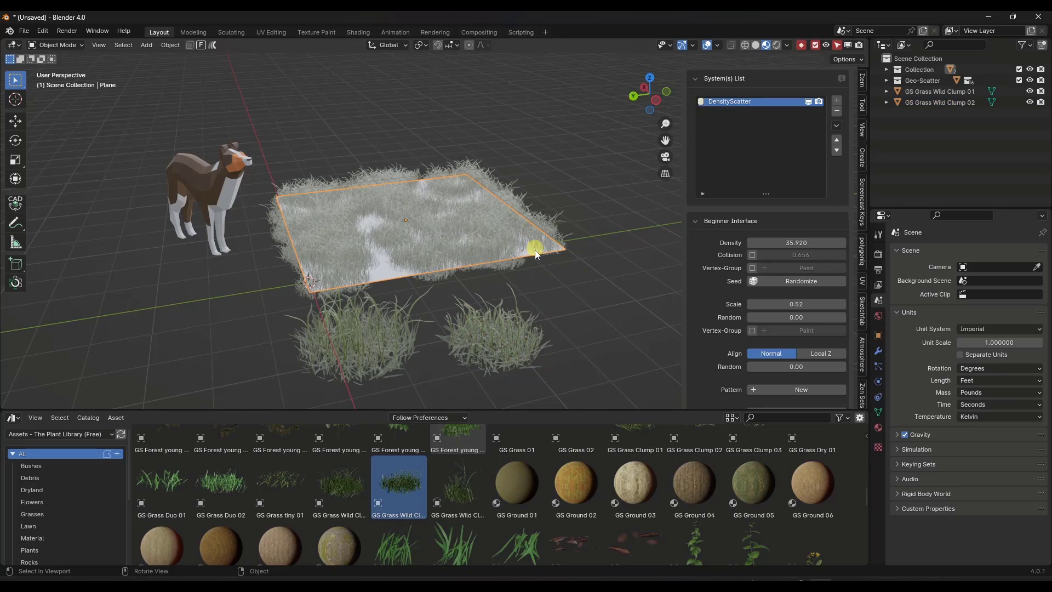
pyautogui.click(487, 361)
pyautogui.scroll(5, 828, 227)
pyautogui.scroll(5, 829, 227)
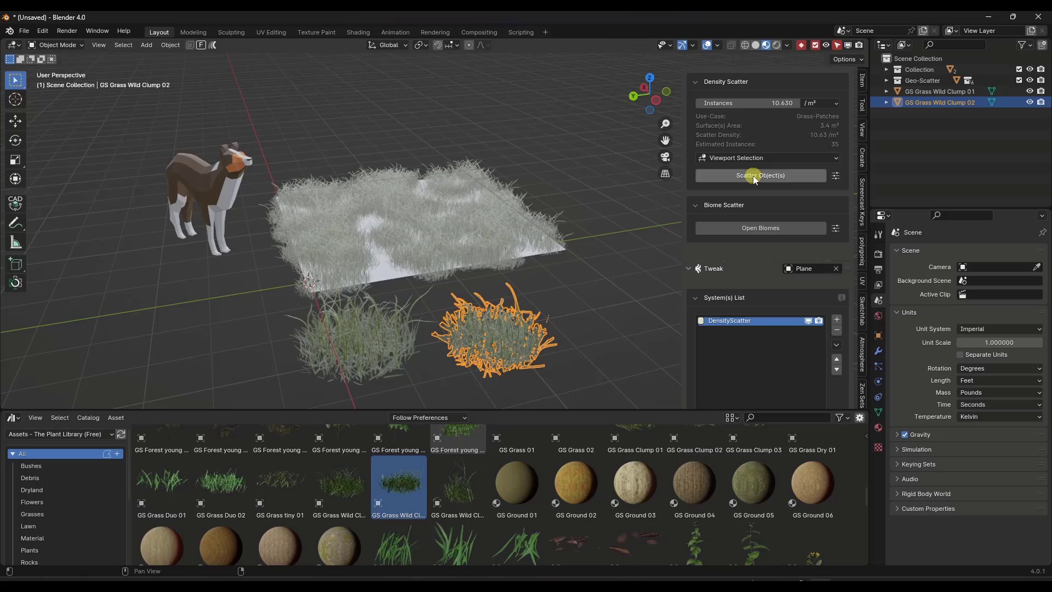
pyautogui.click(753, 176)
pyautogui.moveTo(535, 275); pyautogui.dragTo(386, 294, button='middle')
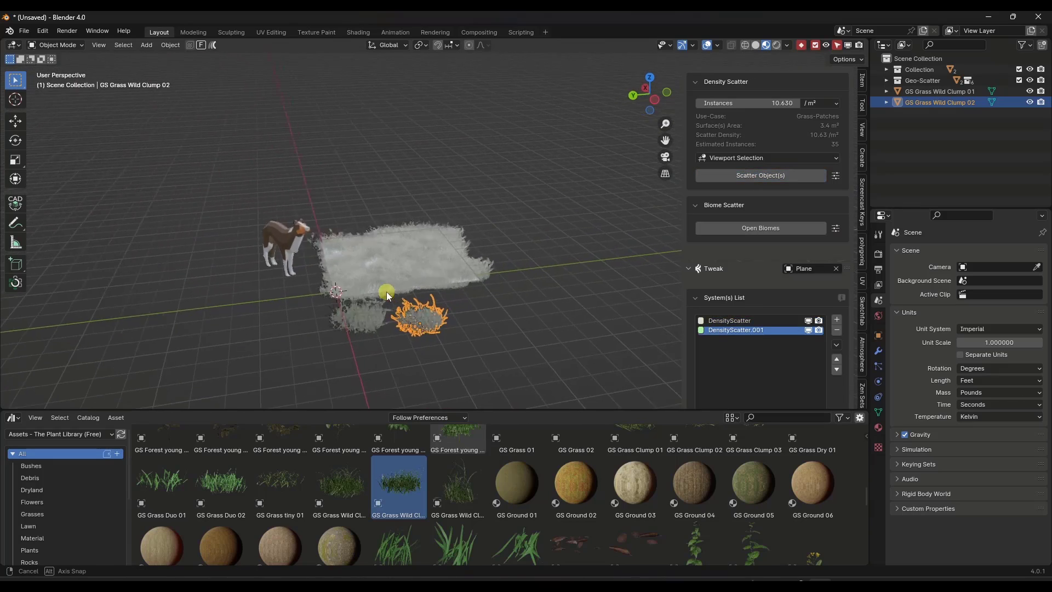
pyautogui.moveTo(504, 284); pyautogui.dragTo(469, 235, button='middle')
# Step: Turn on collision for DensityScatter.001, keeping its scattered grass visible in the viewport
pyautogui.click(808, 322)
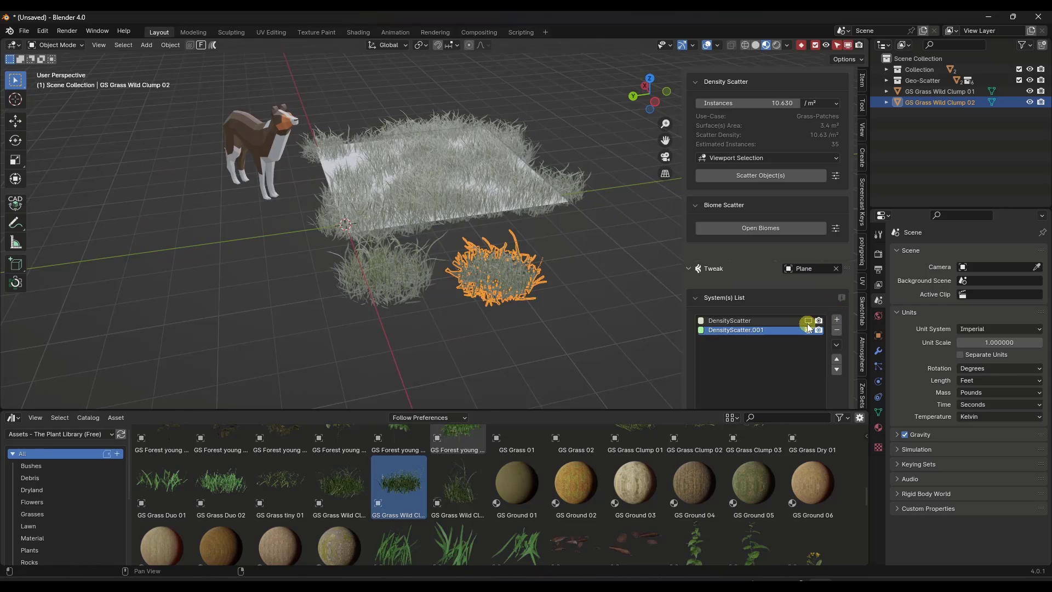
pyautogui.click(808, 328)
pyautogui.click(808, 328)
pyautogui.scroll(-5, 740, 352)
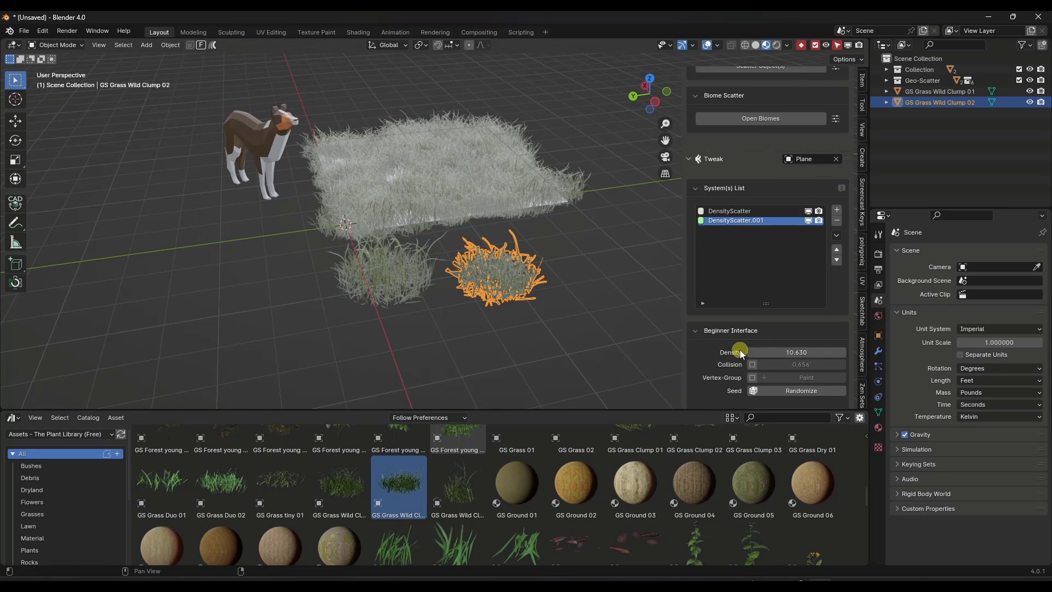
pyautogui.scroll(-6, 740, 352)
pyautogui.scroll(2, 723, 307)
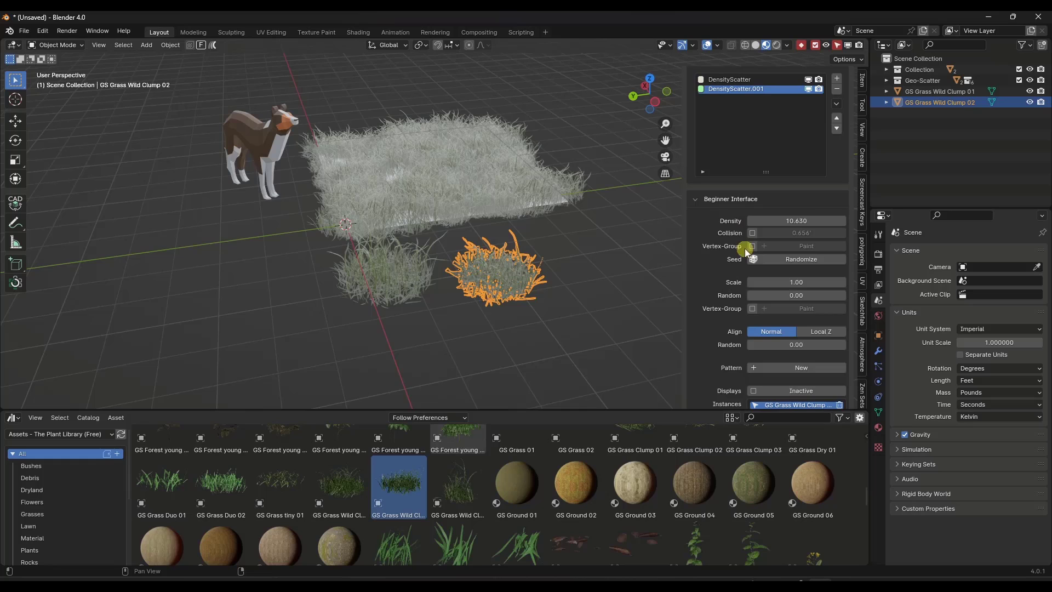
pyautogui.click(751, 233)
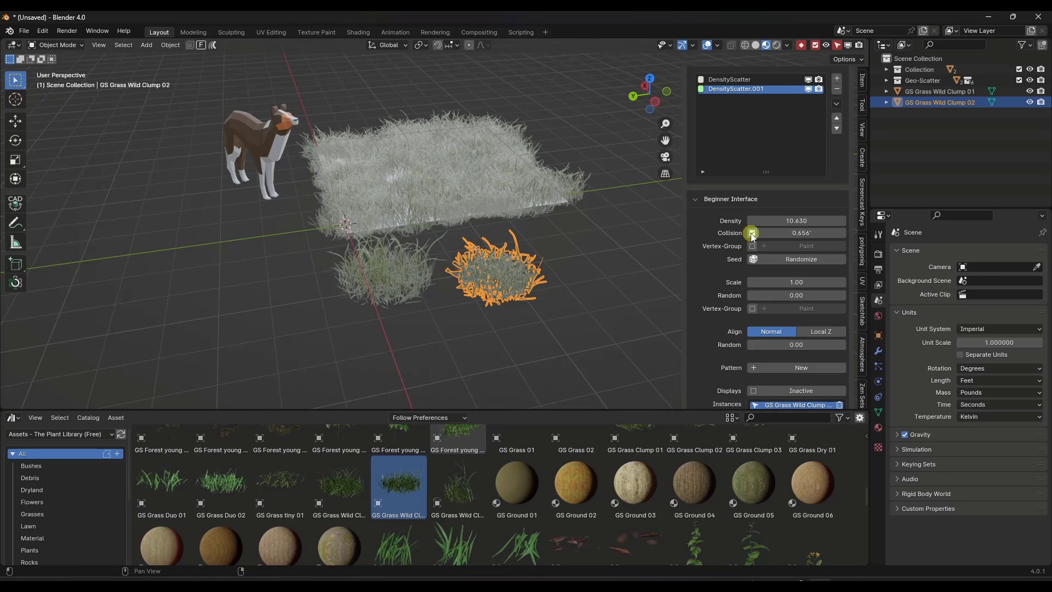
pyautogui.click(726, 79)
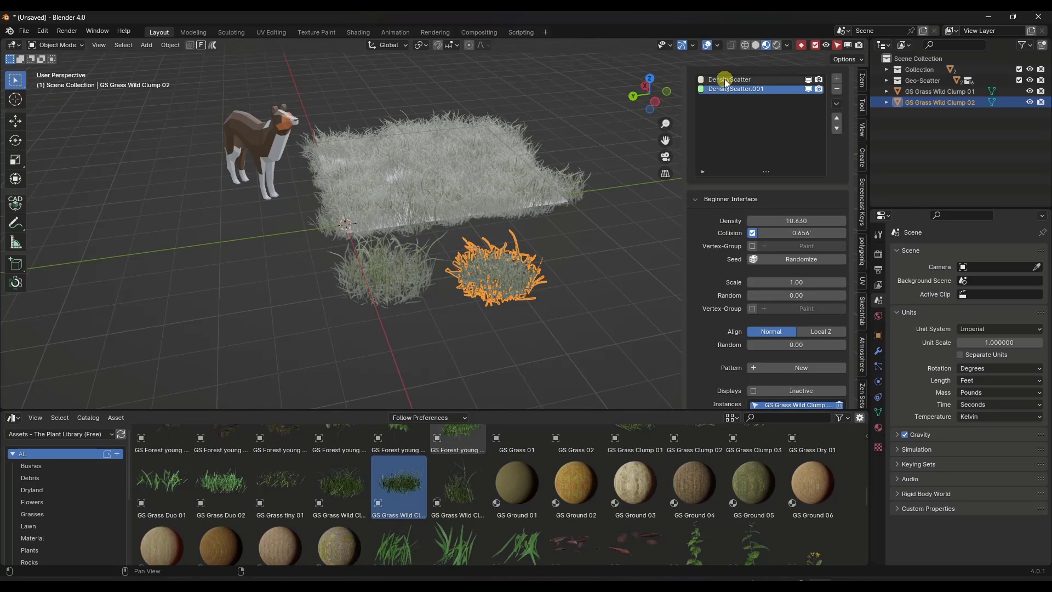
# Step: Enable collision on the first scatter system, DensityScatter
pyautogui.click(752, 234)
pyautogui.scroll(5, 452, 194)
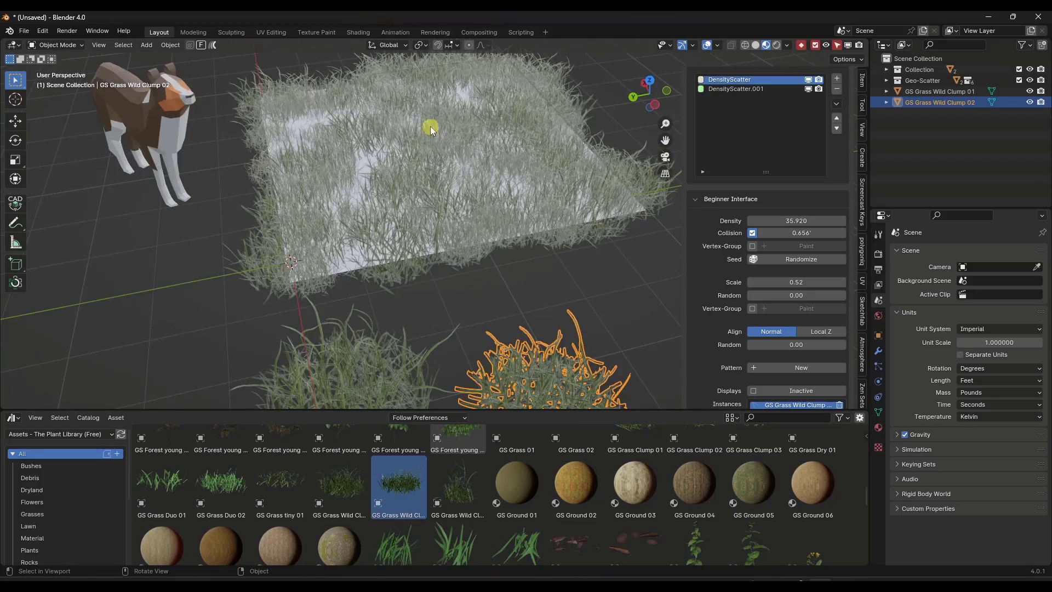
pyautogui.scroll(-5, 425, 156)
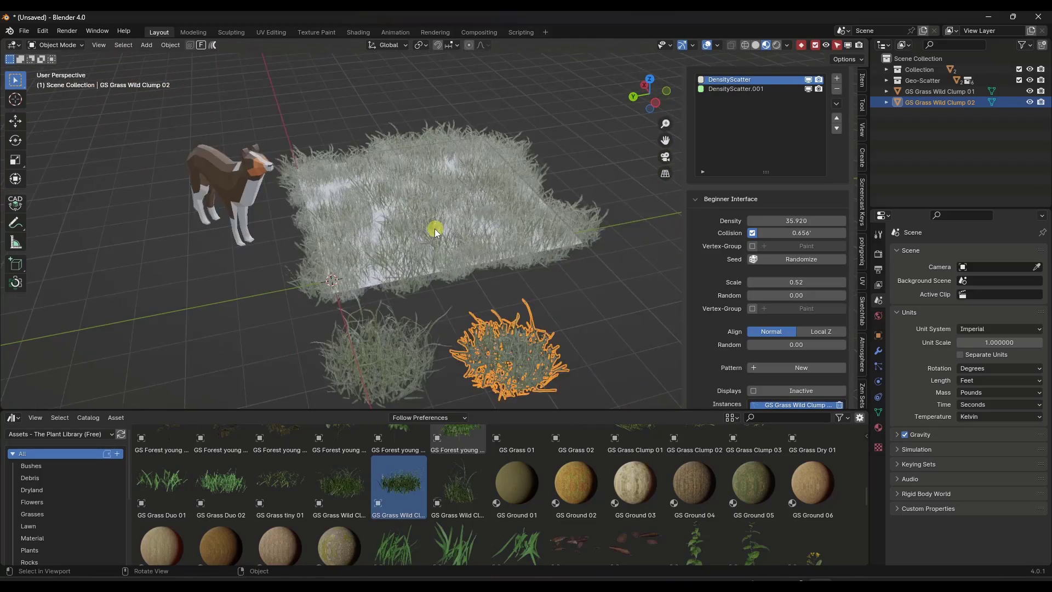
pyautogui.moveTo(435, 232)
pyautogui.mouseDown(button='middle')
pyautogui.moveTo(428, 228)
pyautogui.moveTo(442, 216)
pyautogui.moveTo(416, 211)
pyautogui.moveTo(424, 215)
pyautogui.mouseUp(button='middle')
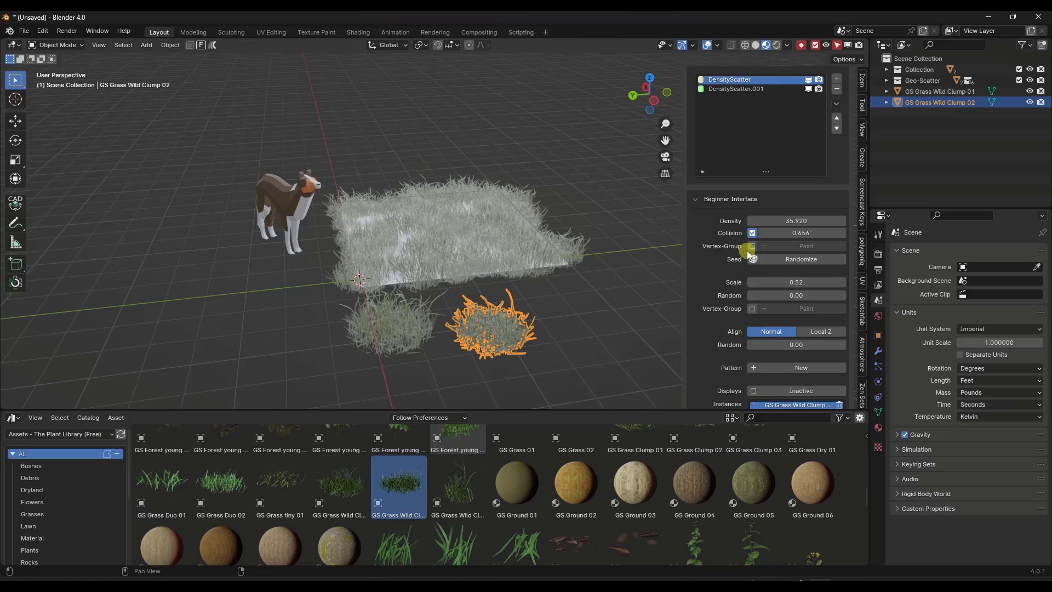
pyautogui.scroll(-4, 749, 253)
pyautogui.scroll(-3, 751, 271)
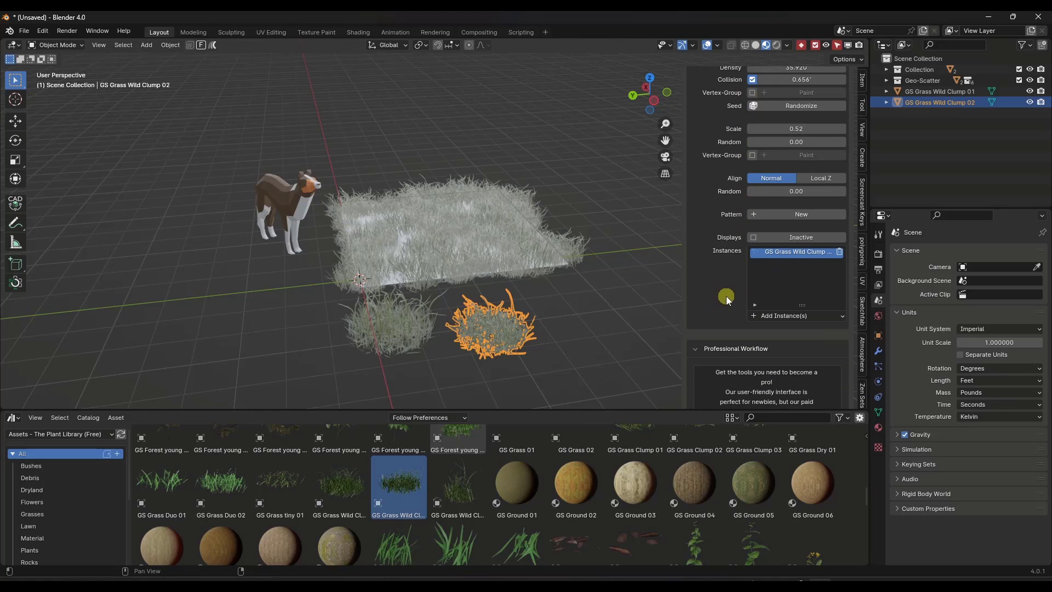
pyautogui.scroll(3, 736, 278)
# Step: Leave DensityScatter's density pattern switched off, then pan and orbit around the grass
pyautogui.click(763, 280)
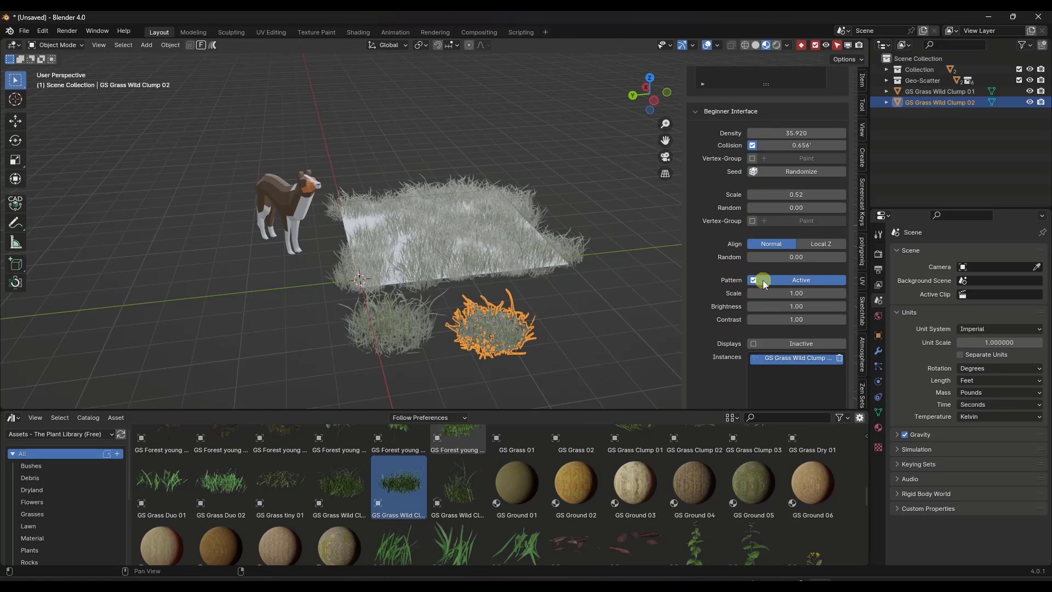
pyautogui.click(753, 281)
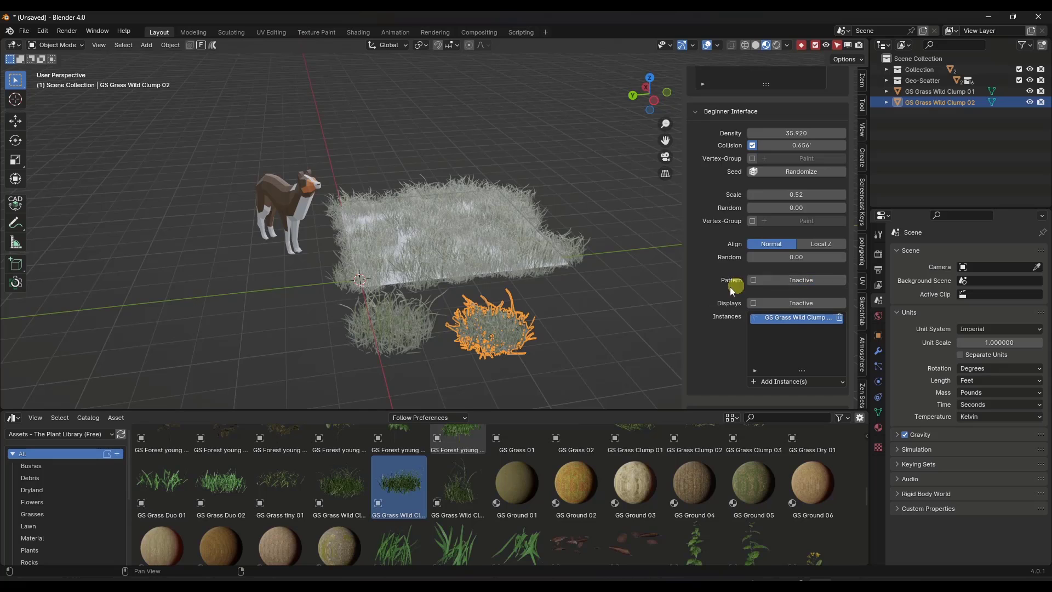
pyautogui.keyDown('shift'); pyautogui.moveTo(686, 279); pyautogui.dragTo(506, 211, button='middle'); pyautogui.keyUp('shift')
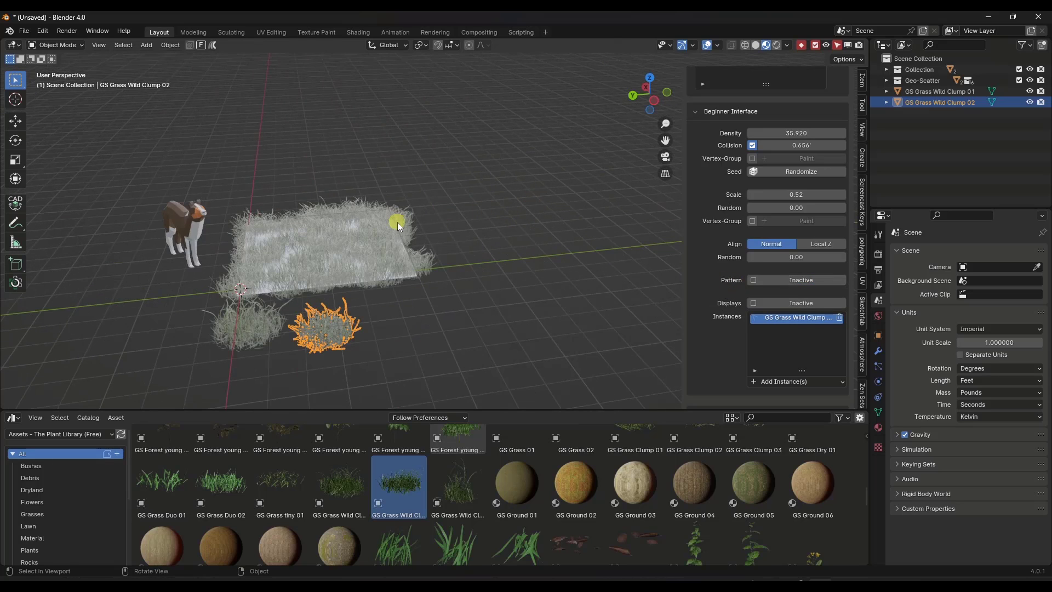
pyautogui.scroll(-4, 399, 228)
pyautogui.scroll(3, 436, 225)
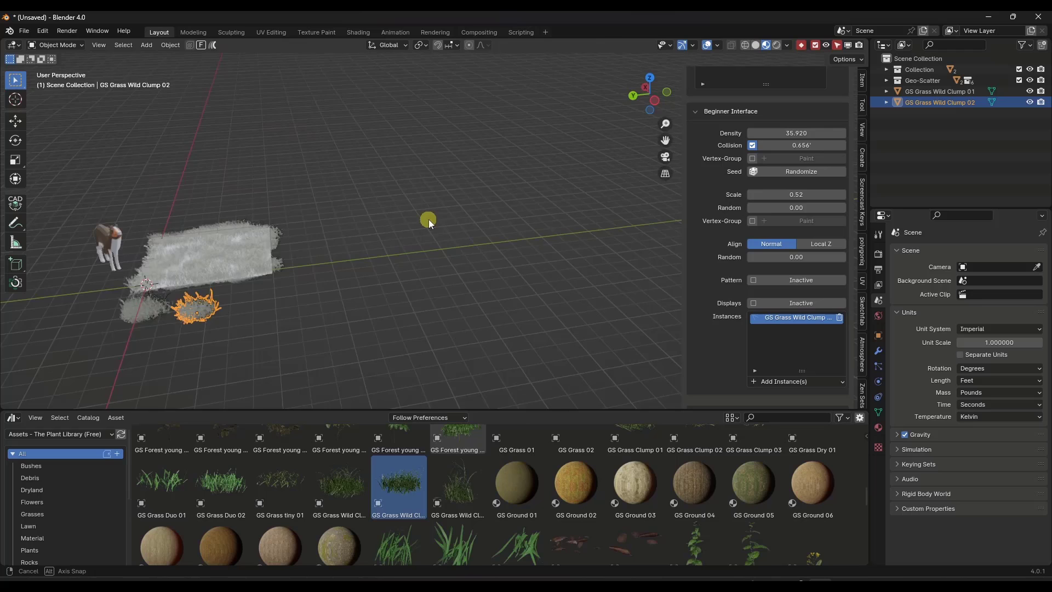
pyautogui.moveTo(460, 229); pyautogui.dragTo(416, 221, button='middle')
pyautogui.scroll(10, 767, 231)
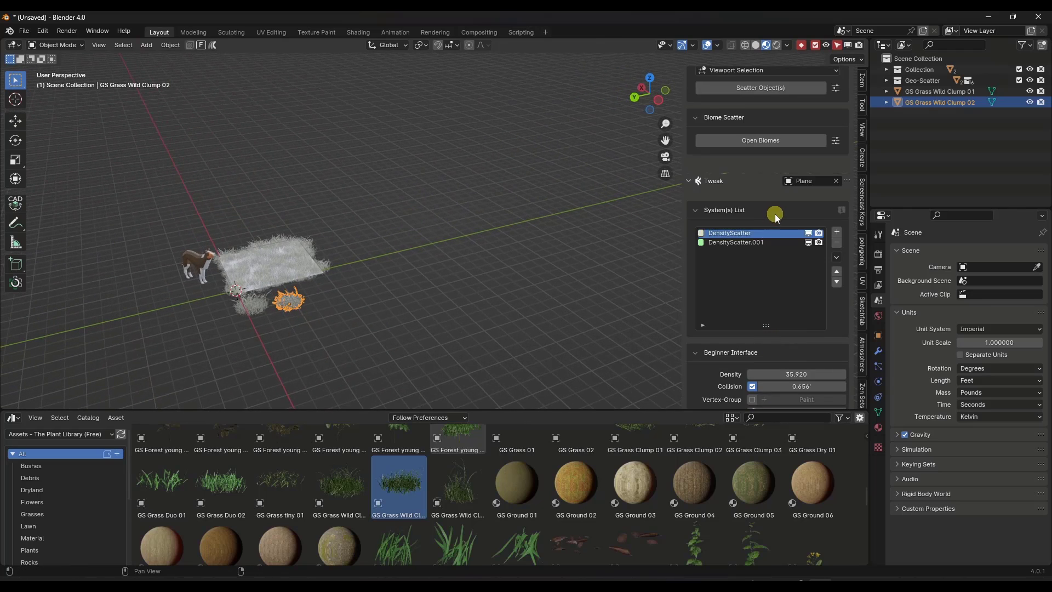
pyautogui.scroll(2, 772, 217)
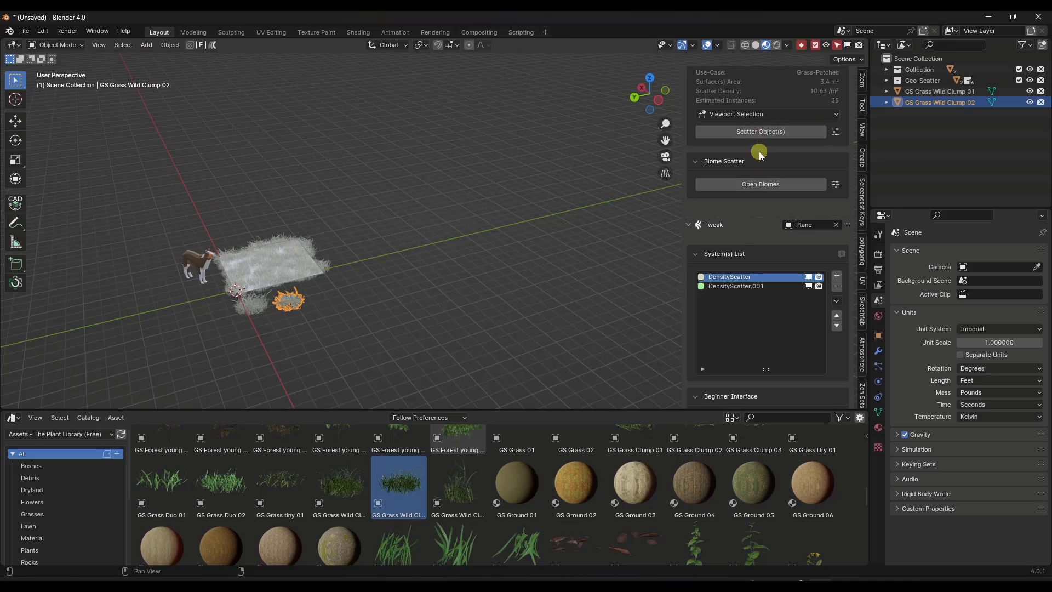
pyautogui.scroll(2, 759, 154)
pyautogui.scroll(1, 759, 178)
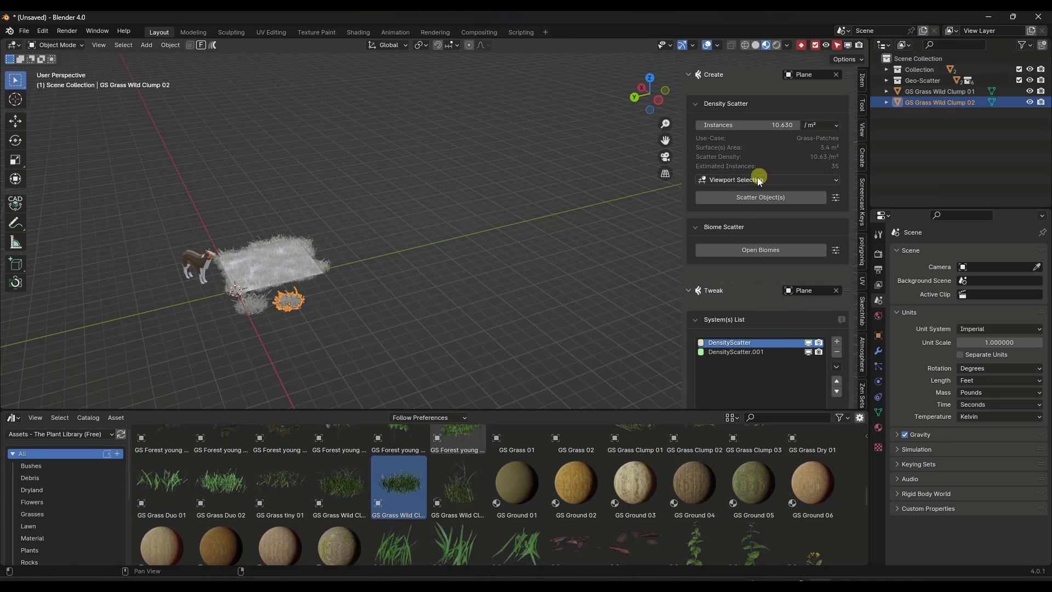
# Step: Add a new plane beside the grass patch and scale it up
pyautogui.click(409, 243)
pyautogui.hotkey('shift', 'a')
pyautogui.moveTo(410, 241)
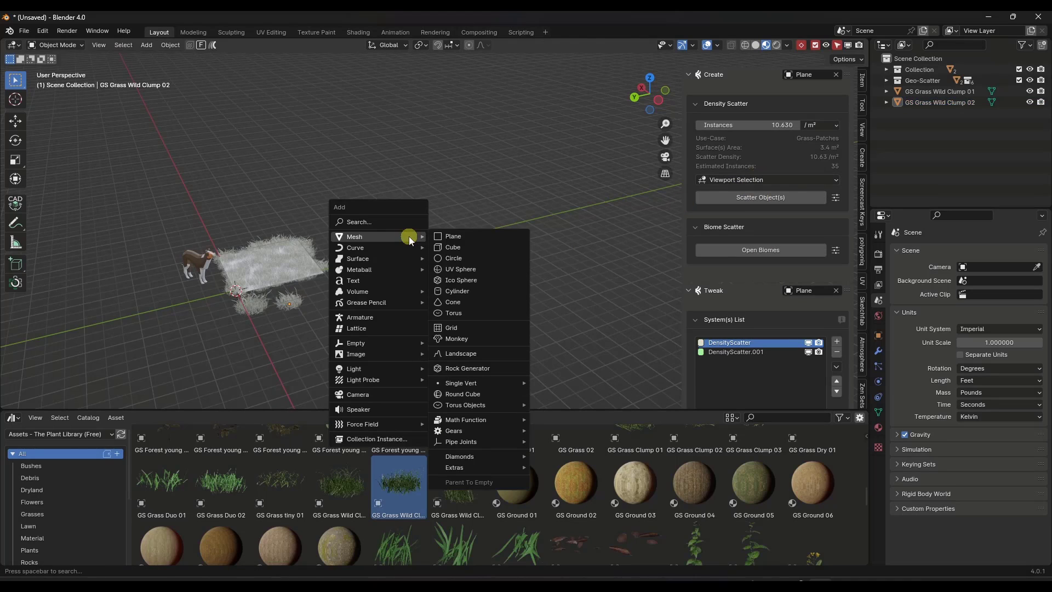
pyautogui.click(461, 238)
pyautogui.press('g')
pyautogui.click(470, 235)
pyautogui.press('s')
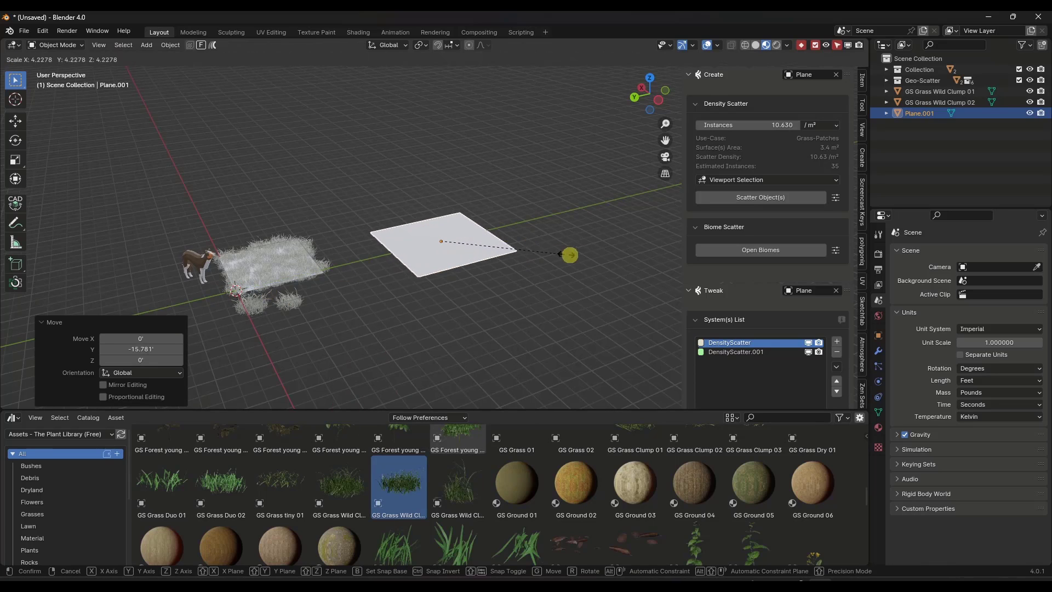
pyautogui.click(530, 268)
# Step: Subdivide the new plane in Edit Mode with 10 cuts
pyautogui.press('Tab')
pyautogui.rightClick(401, 241)
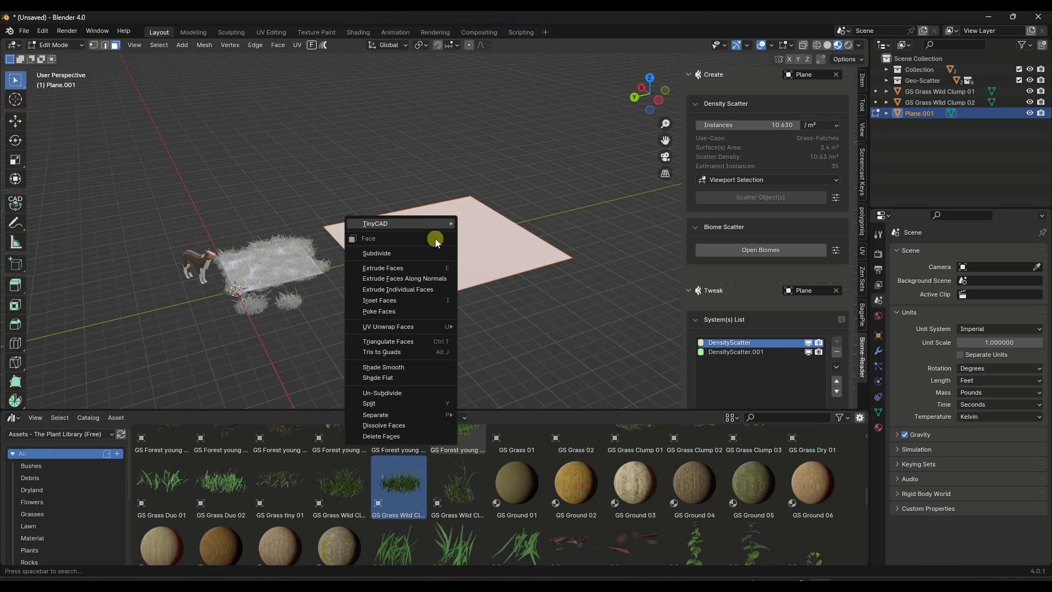
pyautogui.click(397, 253)
pyautogui.moveTo(136, 332); pyautogui.dragTo(351, 331)
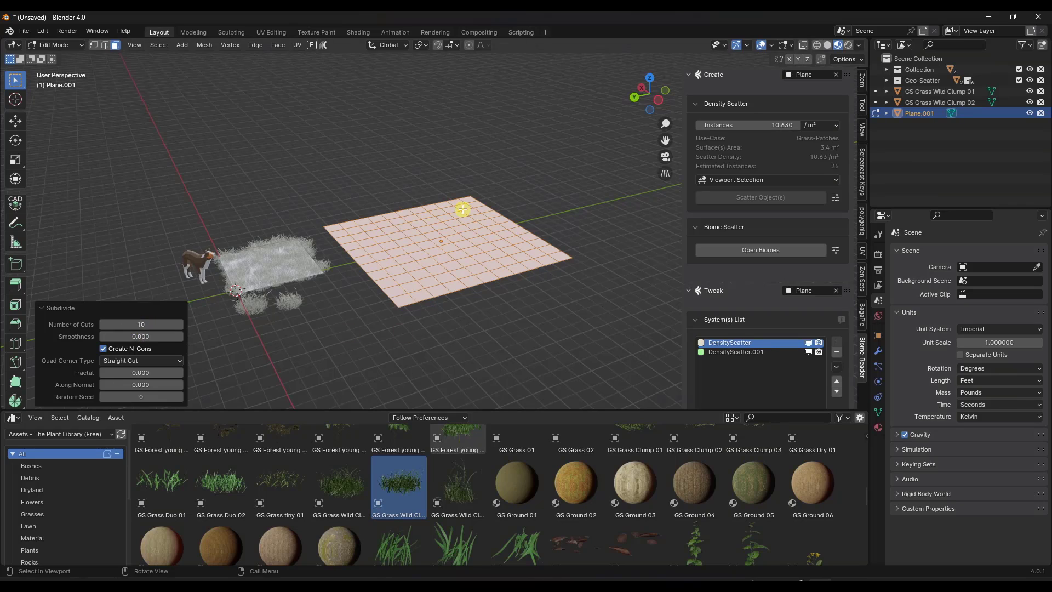
pyautogui.click(470, 199)
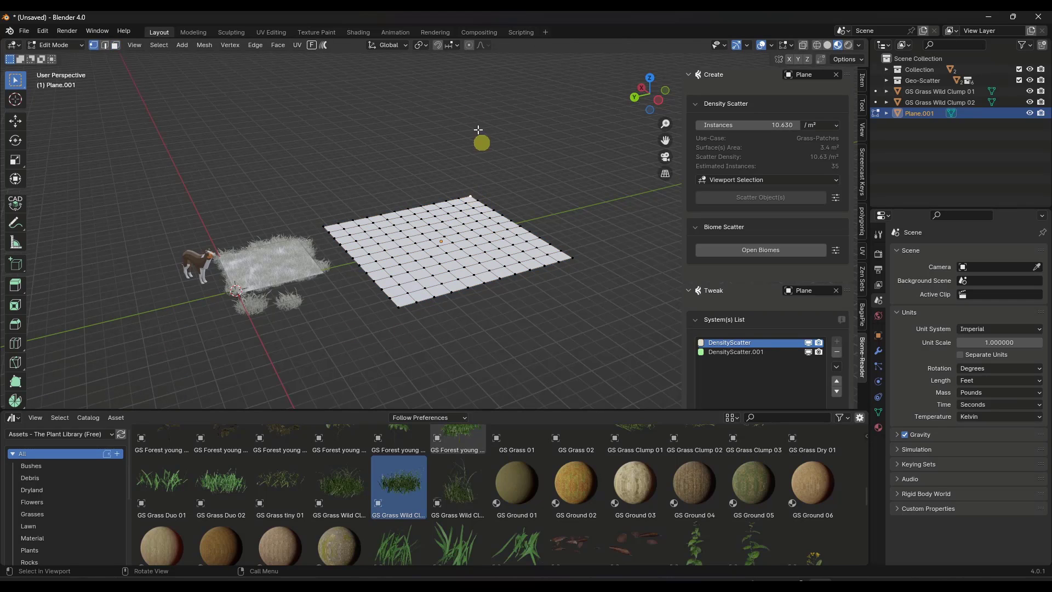
# Step: Raise a corner vertex with proportional editing to form a smooth hill
pyautogui.press('g')
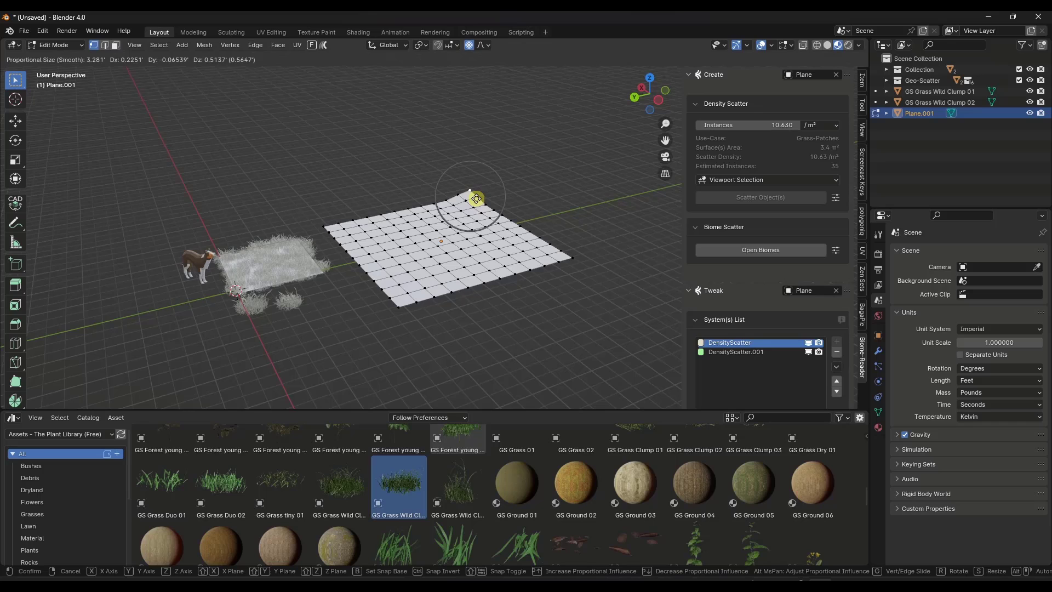
pyautogui.keyDown('alt'); pyautogui.scroll(-10, 471, 173); pyautogui.keyUp('alt')
pyautogui.scroll(-3, 471, 173)
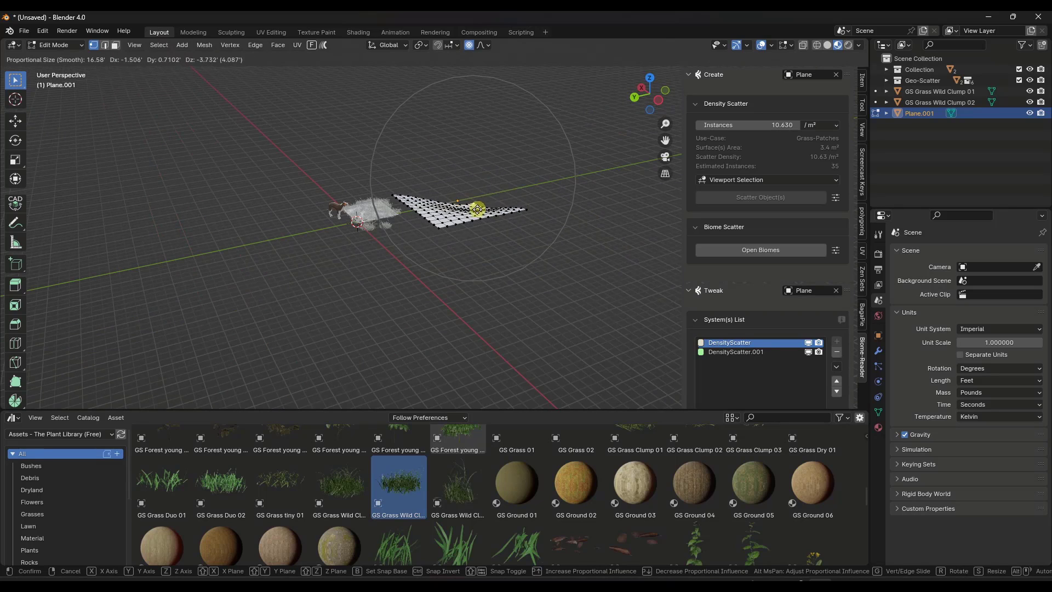
pyautogui.scroll(12, 482, 168)
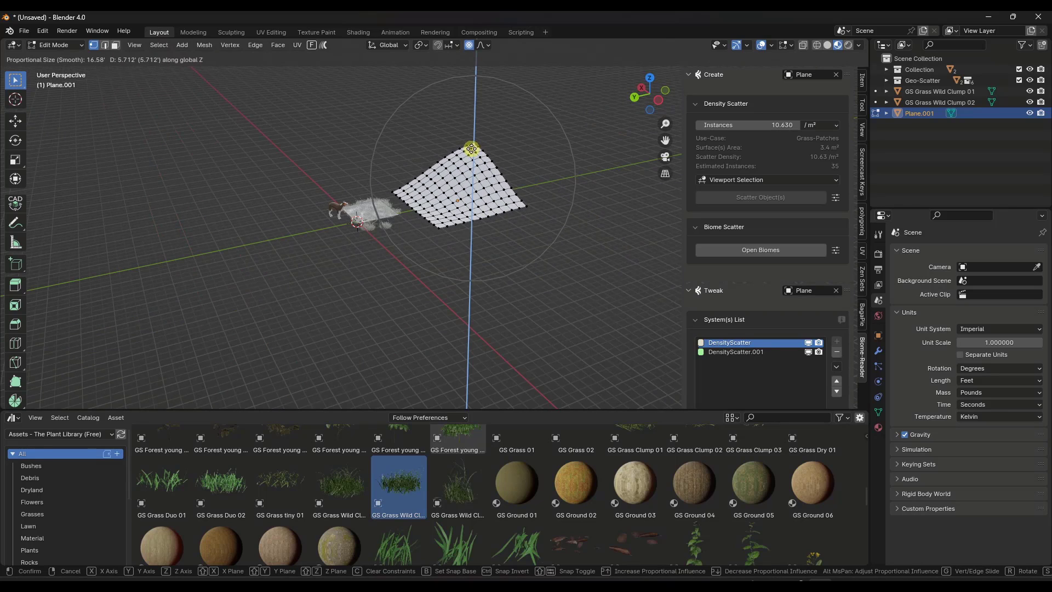
pyautogui.click(469, 155)
# Step: Apply rotation and scale to the hilly plane in Object Mode
pyautogui.press('Tab')
pyautogui.scroll(6, 516, 172)
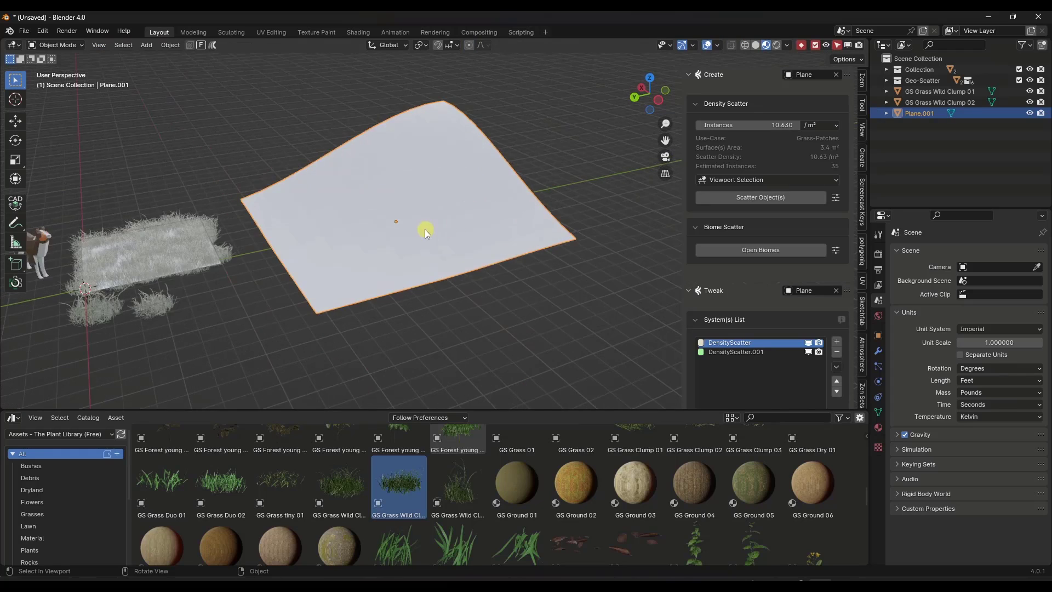
pyautogui.click(169, 45)
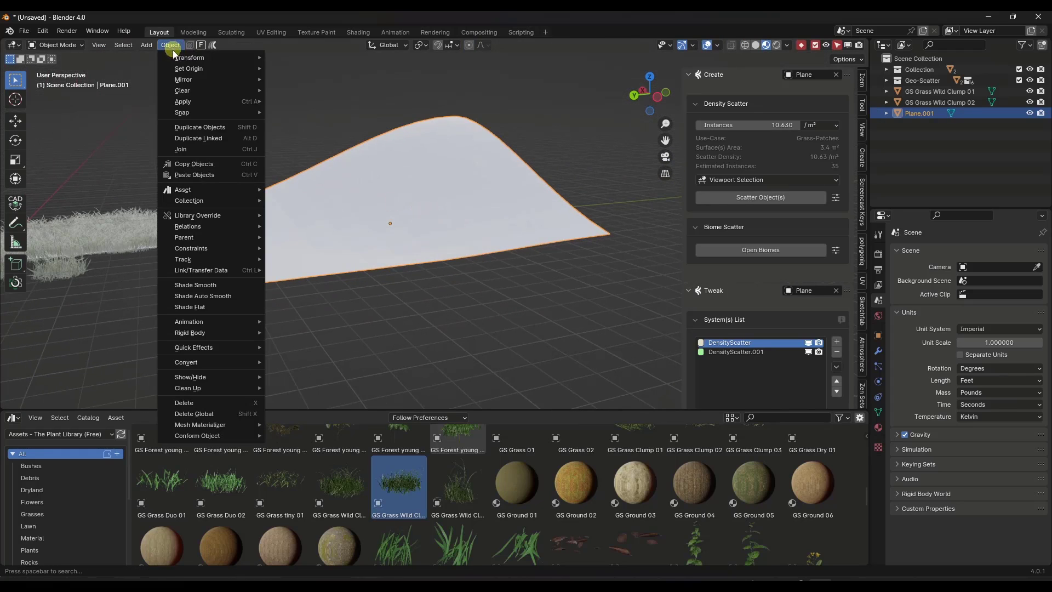
pyautogui.moveTo(221, 104)
pyautogui.click(300, 145)
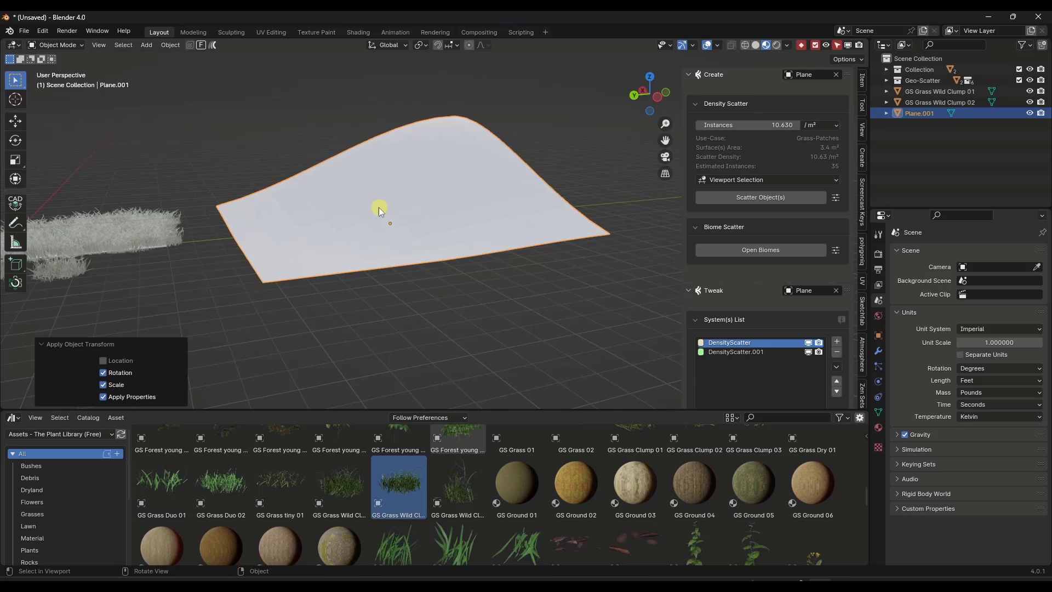
pyautogui.scroll(3, 376, 213)
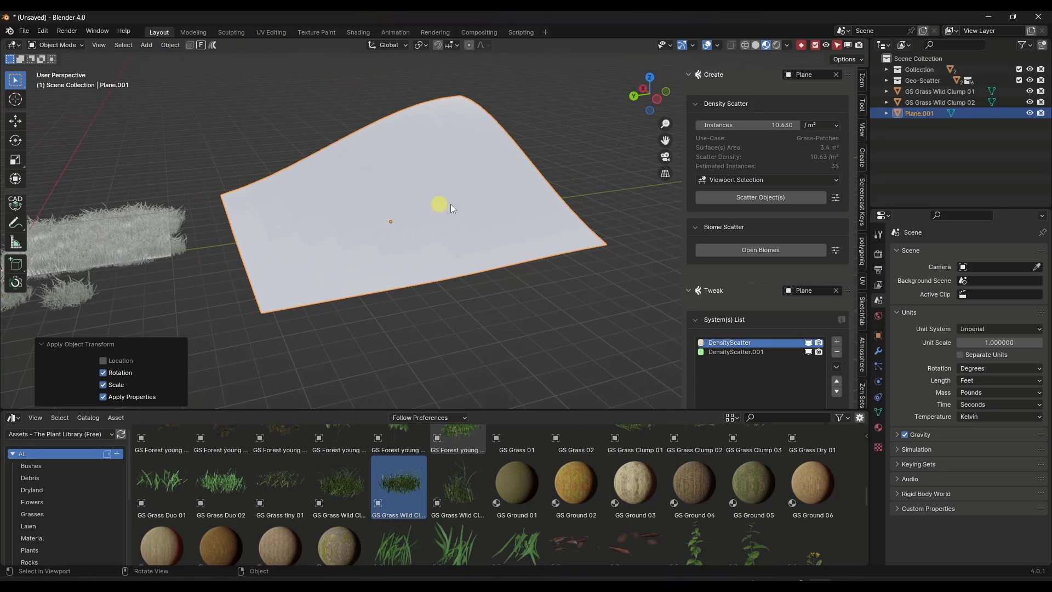
# Step: Open the Biome-Reader on the Clean Lawn folder showing Lawn 01–07
pyautogui.click(752, 252)
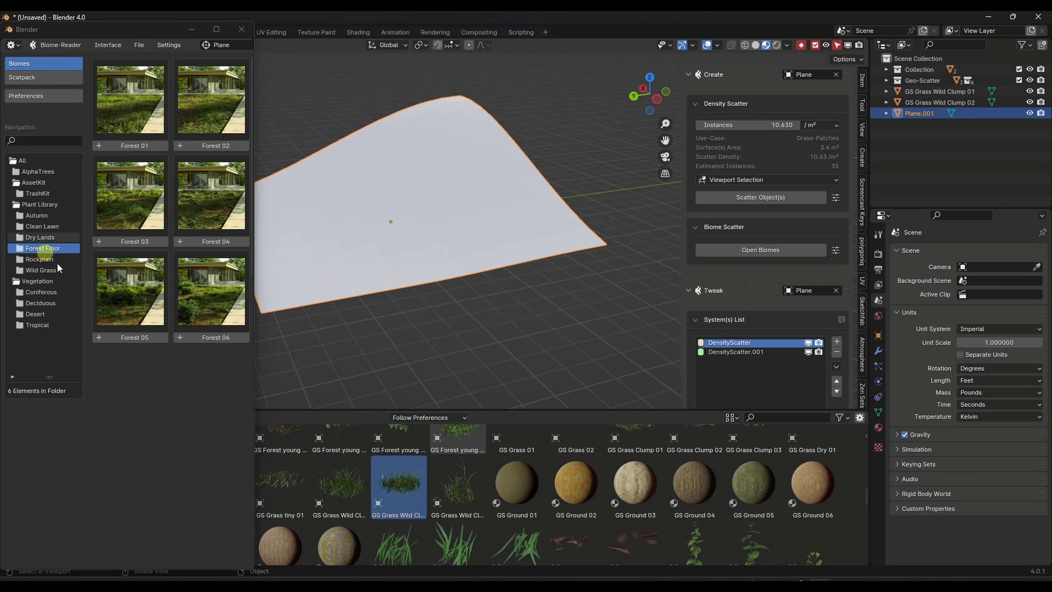
pyautogui.click(42, 226)
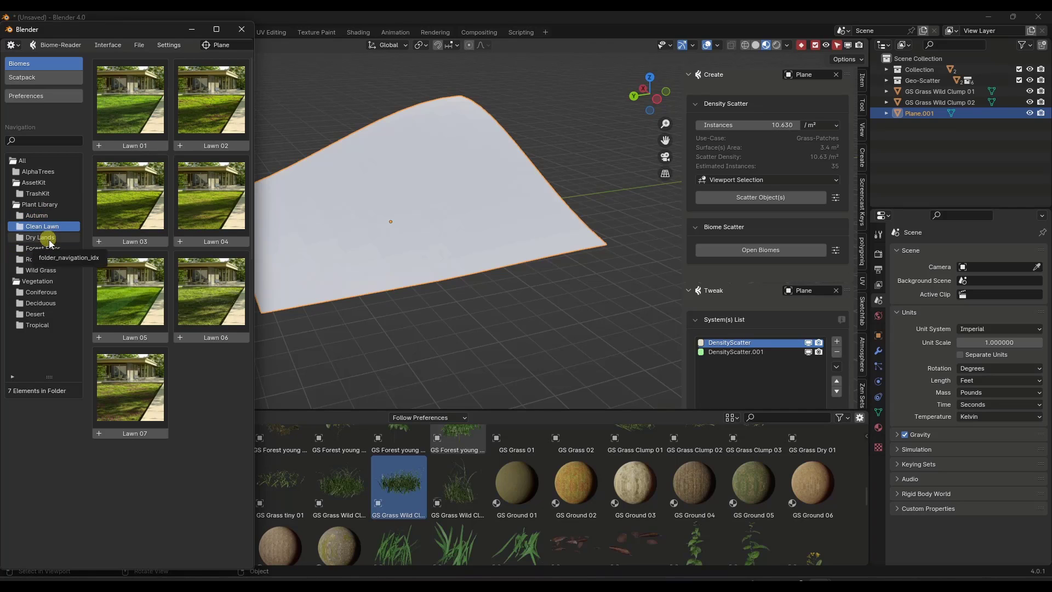
pyautogui.moveTo(212, 339)
pyautogui.scroll(-5, 436, 187)
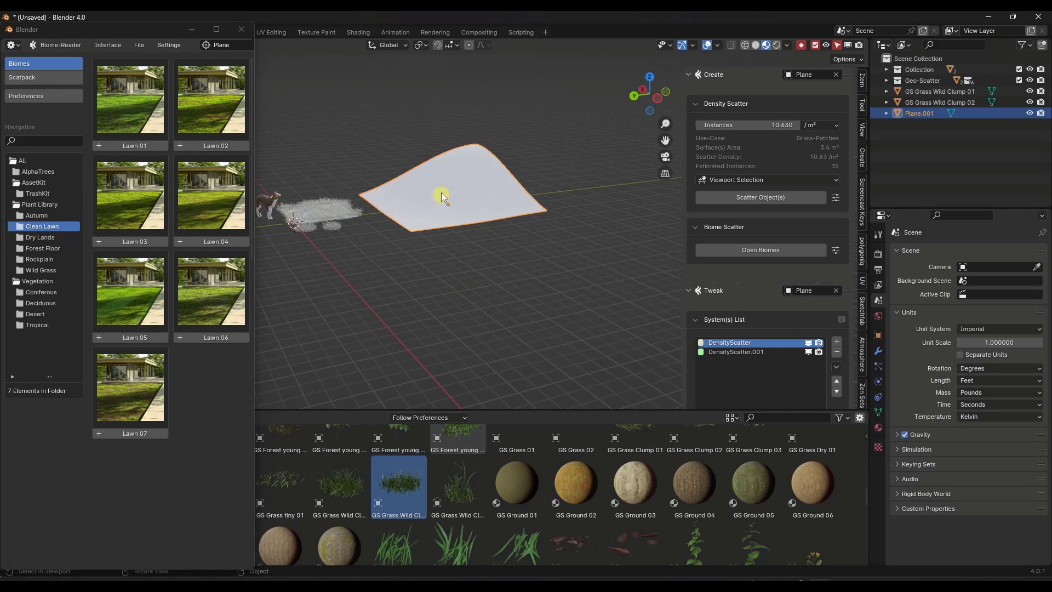
# Step: Set the hilly Plane.001 as the scatter emitter with the eyedropper
pyautogui.click(836, 74)
pyautogui.click(836, 73)
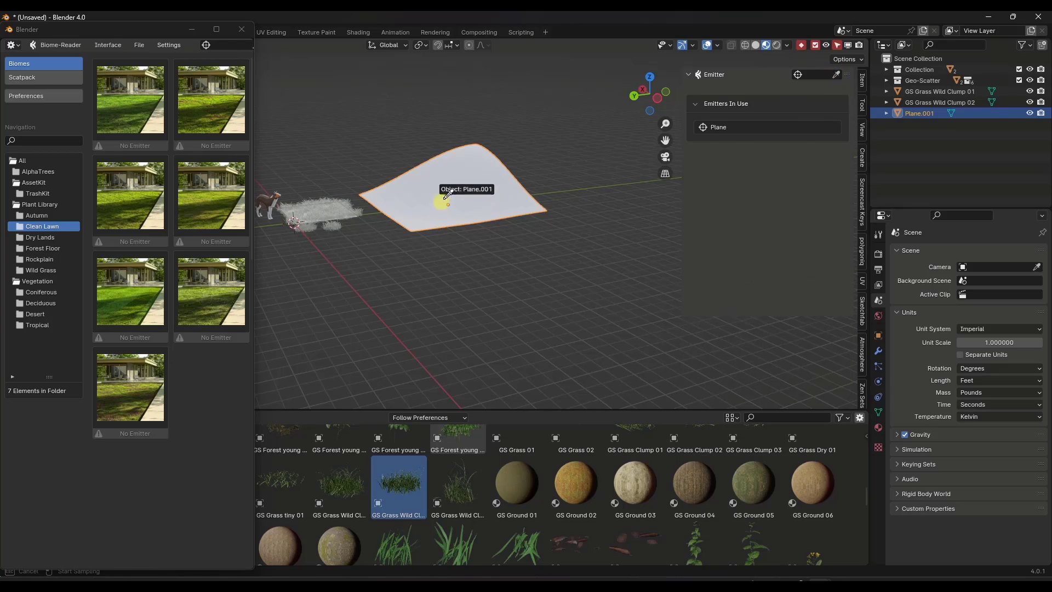
pyautogui.click(439, 178)
pyautogui.scroll(4, 449, 186)
# Step: Scatter the Lawn 06 biome's grass, clover, daisies and dandelions onto the hilly plane
pyautogui.moveTo(452, 191); pyautogui.dragTo(458, 188, button='middle')
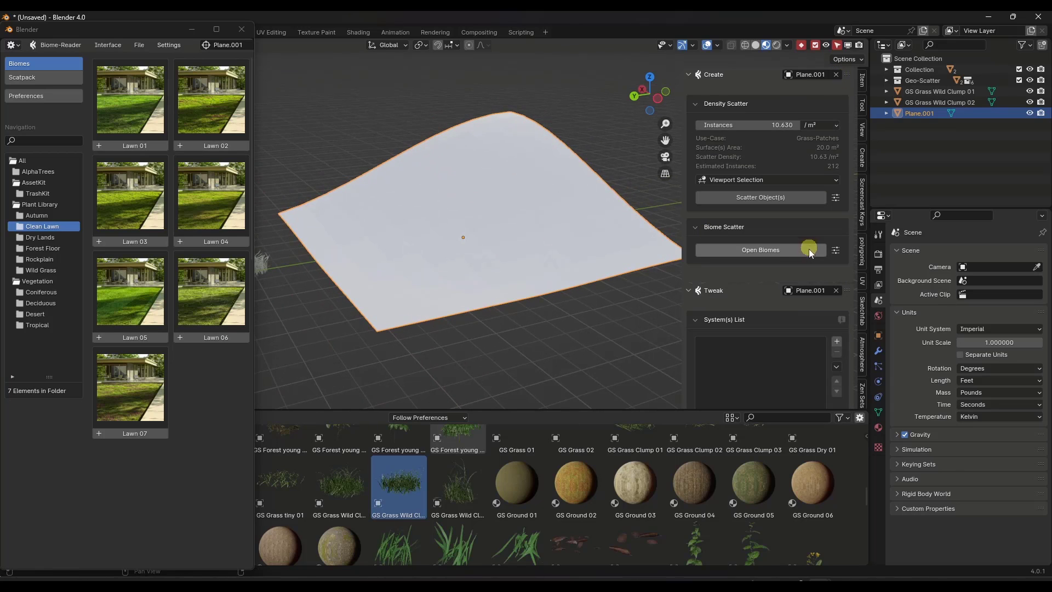
pyautogui.click(211, 337)
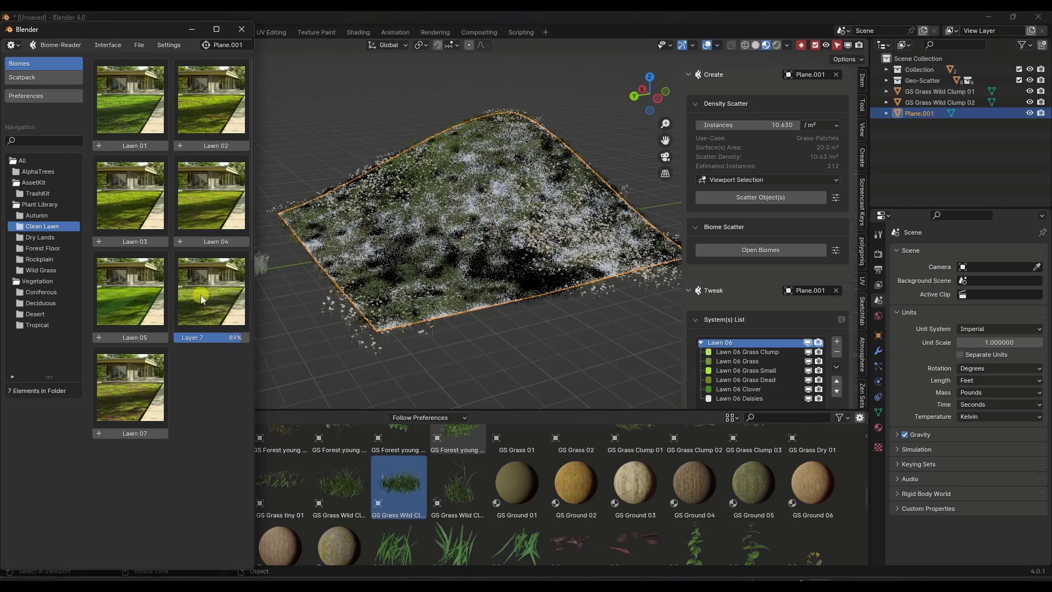
pyautogui.scroll(8, 471, 268)
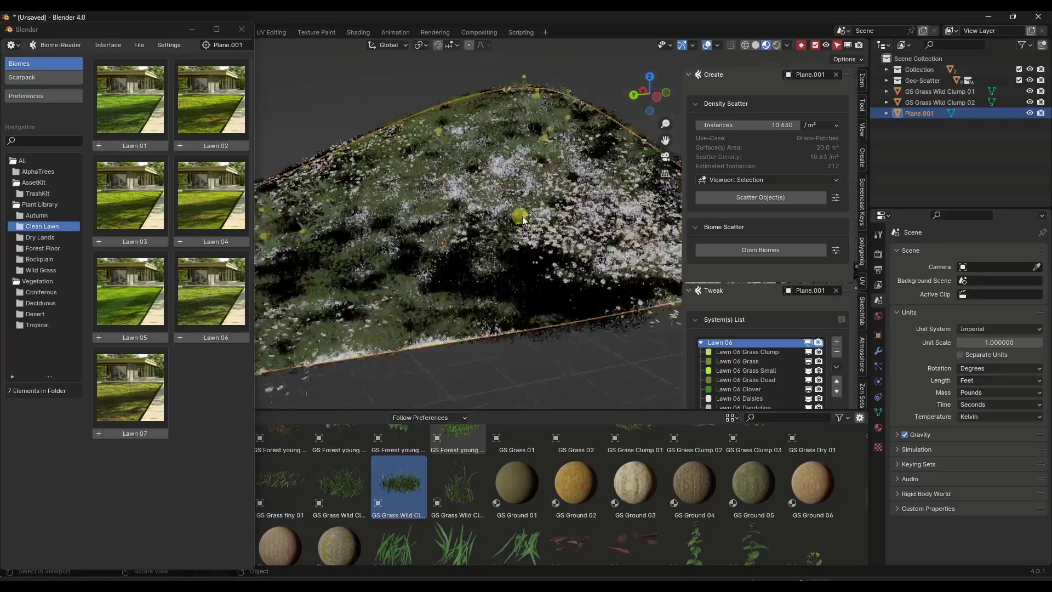
pyautogui.moveTo(558, 242)
pyautogui.mouseDown(button='middle')
pyautogui.moveTo(513, 241)
pyautogui.moveTo(587, 233)
pyautogui.moveTo(548, 224)
pyautogui.moveTo(570, 236)
pyautogui.moveTo(548, 239)
pyautogui.mouseUp(button='middle')
# Step: Switch the viewport to Material Preview shading and view the whole lawn
pyautogui.press('z')
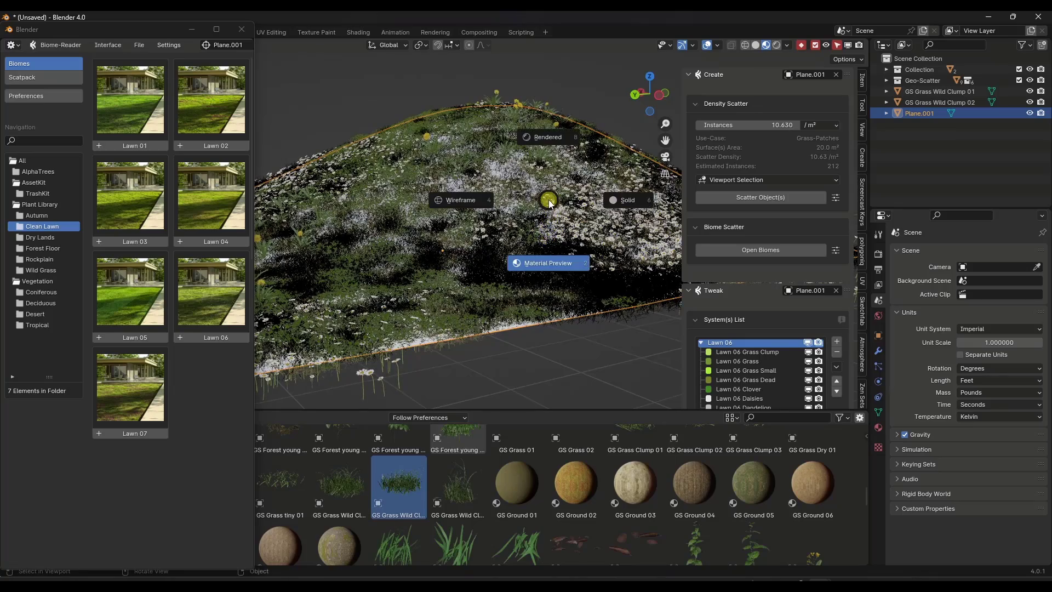
pyautogui.click(550, 201)
pyautogui.scroll(2, 540, 199)
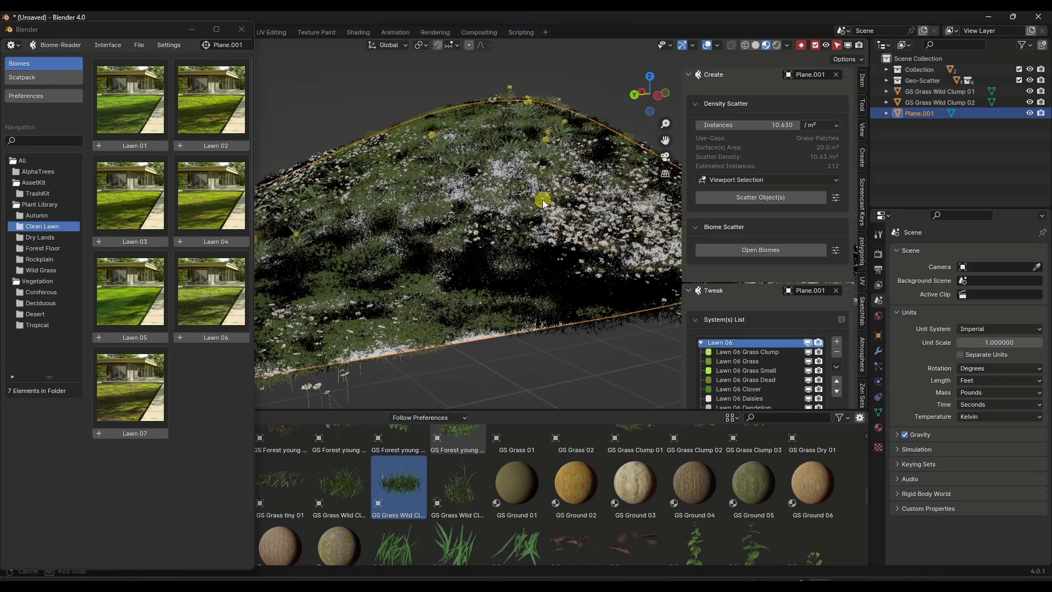
pyautogui.moveTo(404, 251); pyautogui.dragTo(685, 314, button='middle')
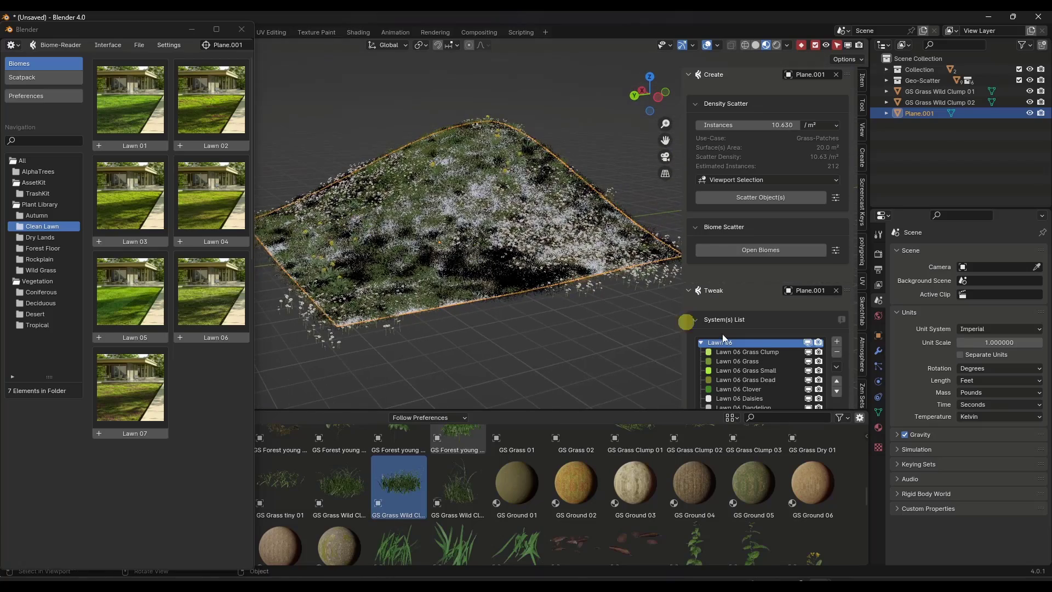
# Step: Collapse the Lawn 06 entry and hide its scatter in the viewport
pyautogui.click(715, 343)
pyautogui.click(701, 343)
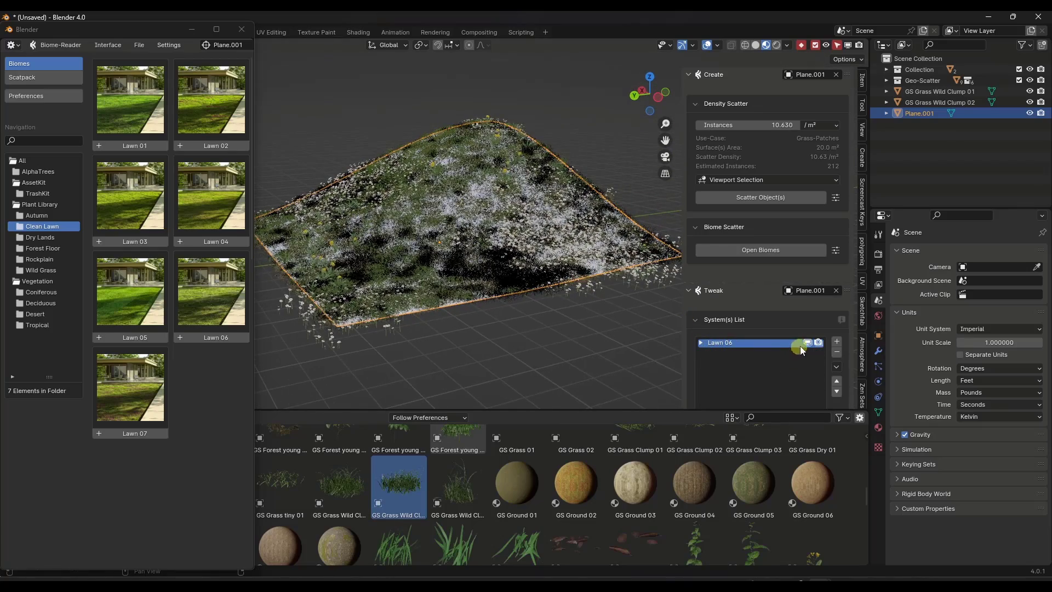
pyautogui.click(807, 342)
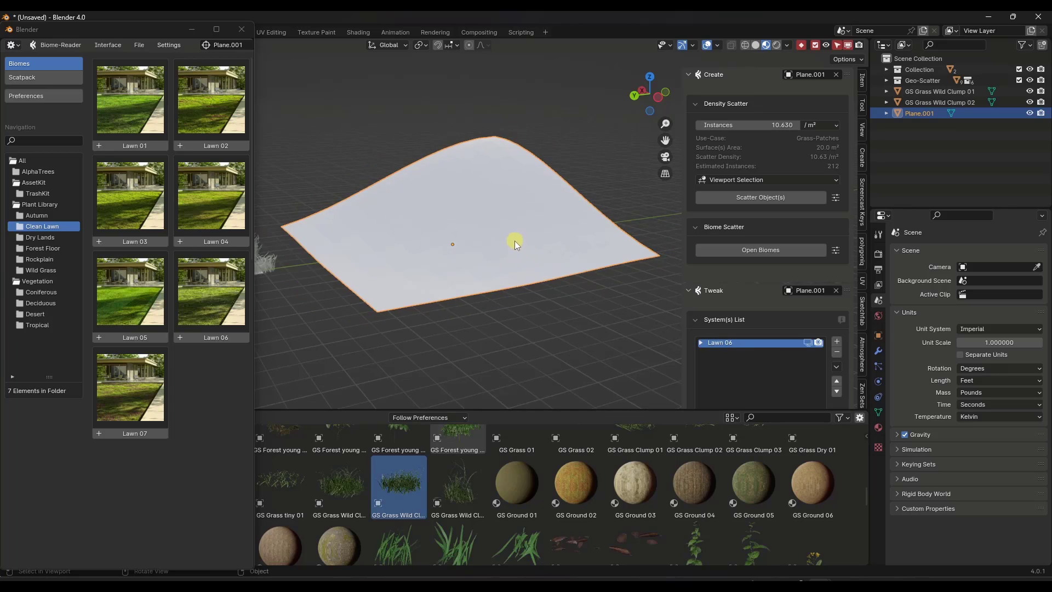
# Step: Scatter the Rockplain 03 biome from the Rockplain folder onto the hilly plane
pyautogui.click(534, 311)
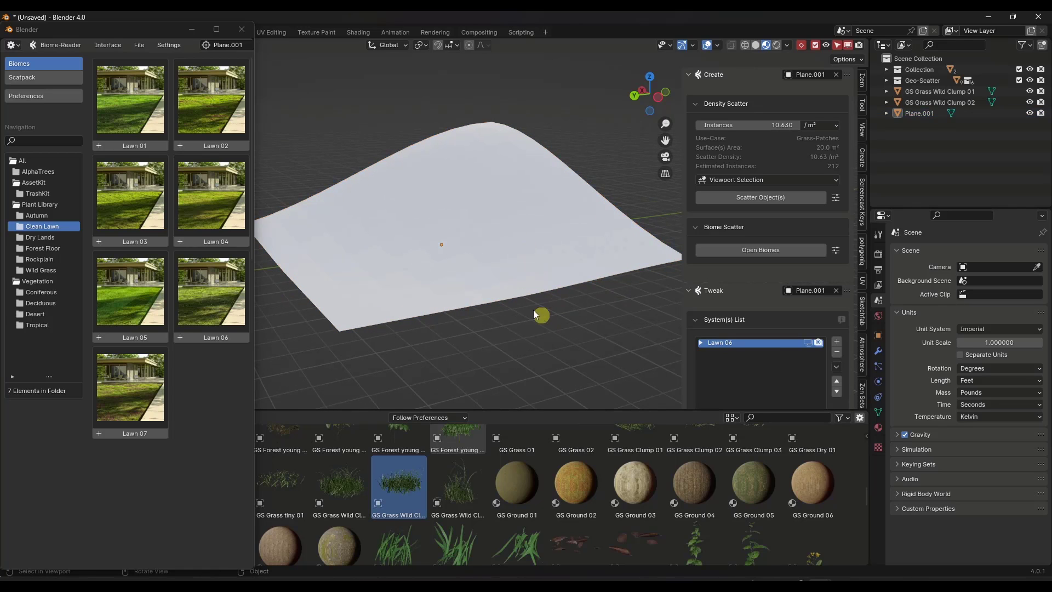
pyautogui.click(40, 237)
pyautogui.click(42, 249)
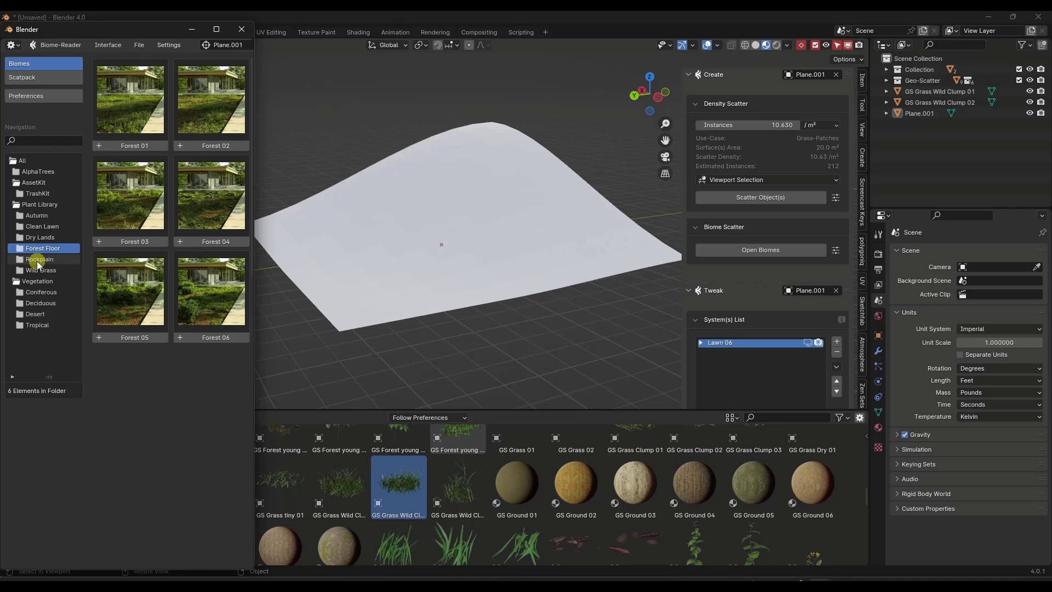
pyautogui.click(39, 261)
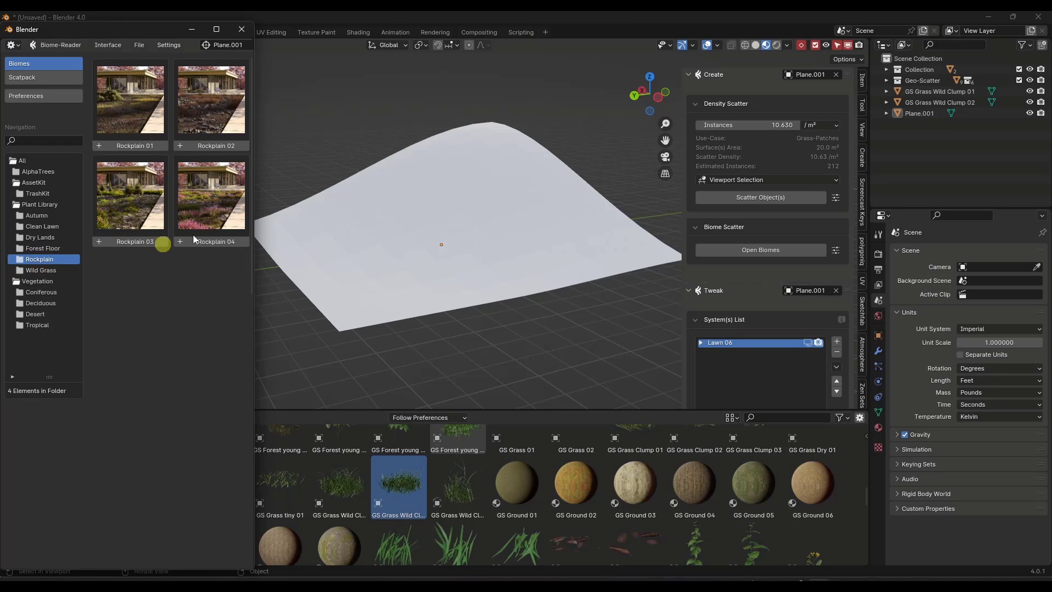
pyautogui.click(420, 213)
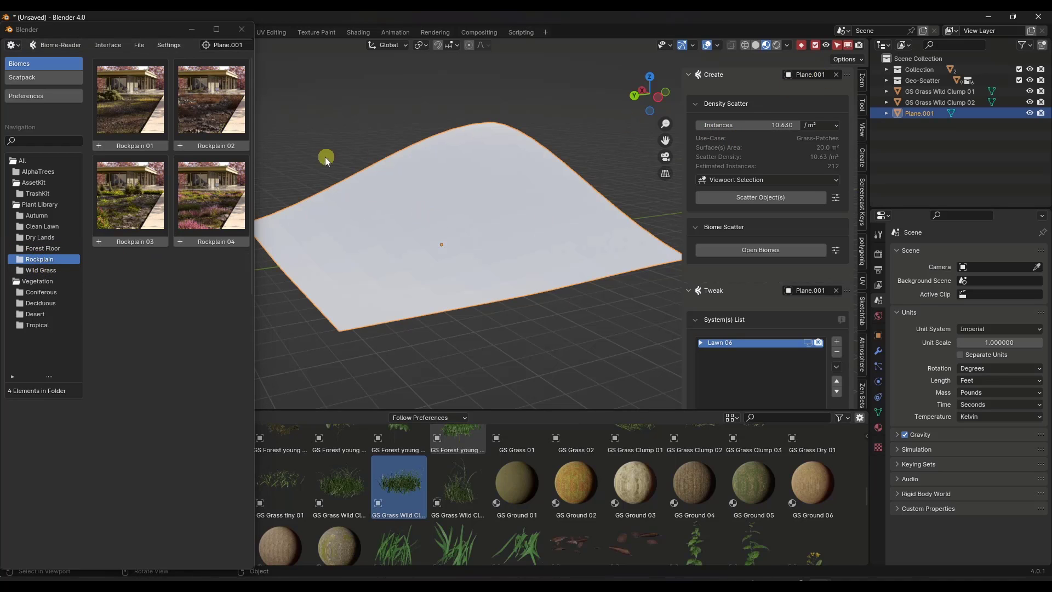
pyautogui.click(132, 245)
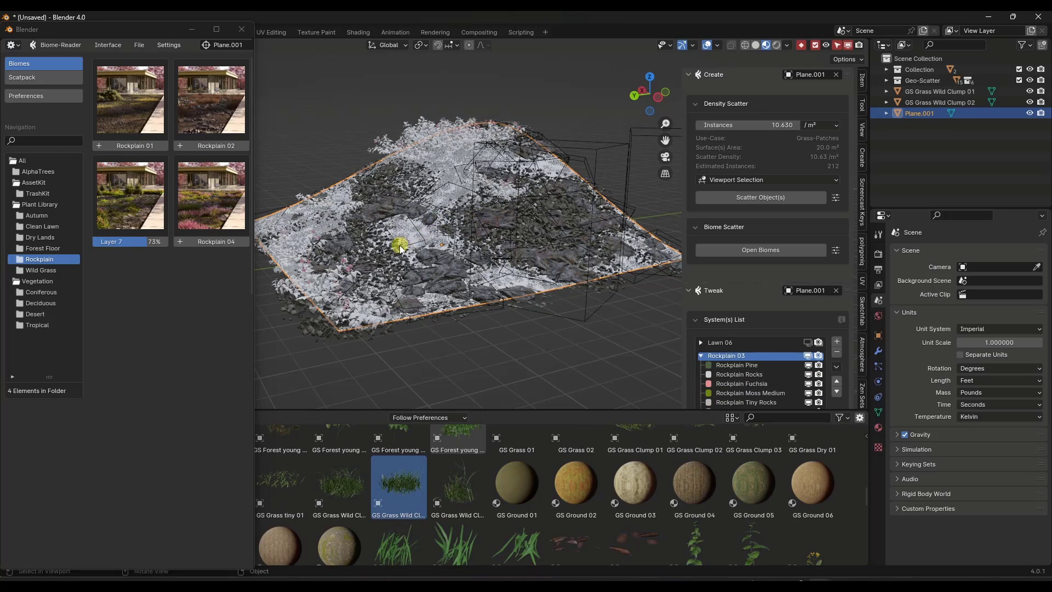
# Step: Let Rockplain 03 finish importing and dismiss the heavy-object Security Warnings popup
pyautogui.moveTo(400, 251); pyautogui.dragTo(436, 241, button='middle')
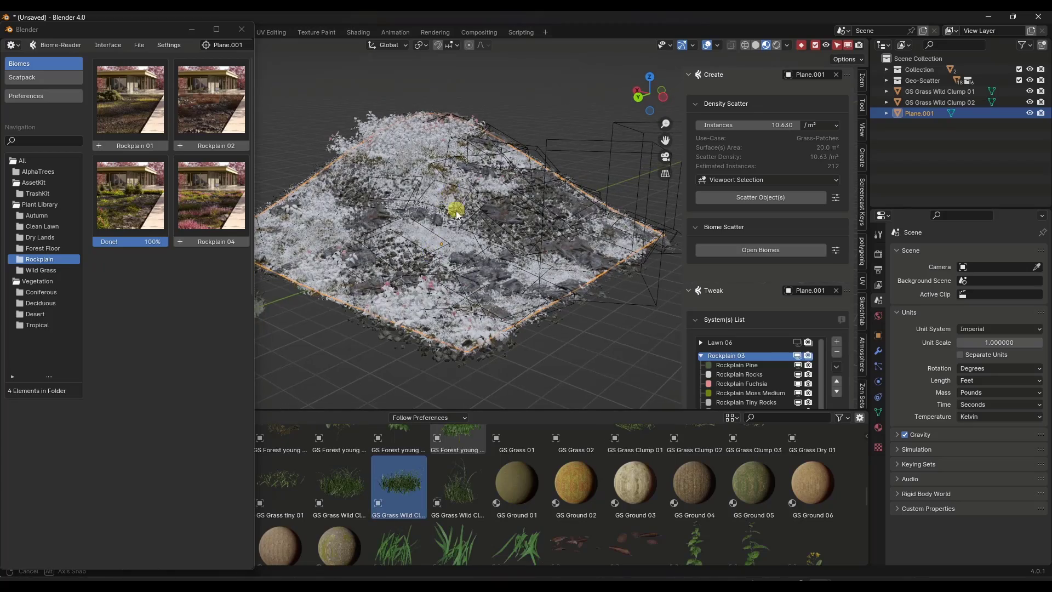
pyautogui.scroll(5, 457, 215)
pyautogui.scroll(-8, 462, 241)
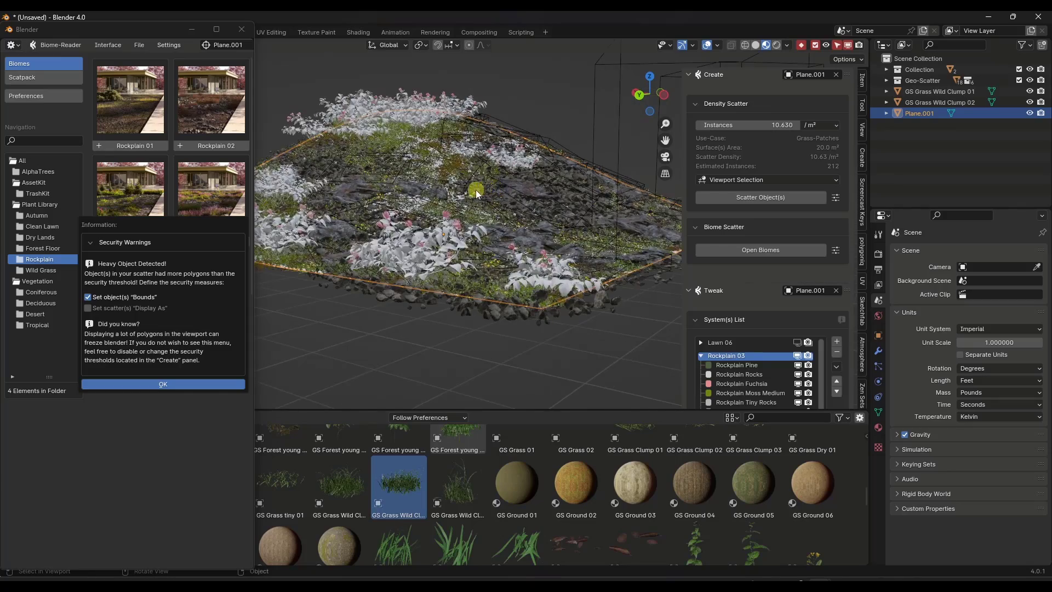
pyautogui.scroll(4, 471, 181)
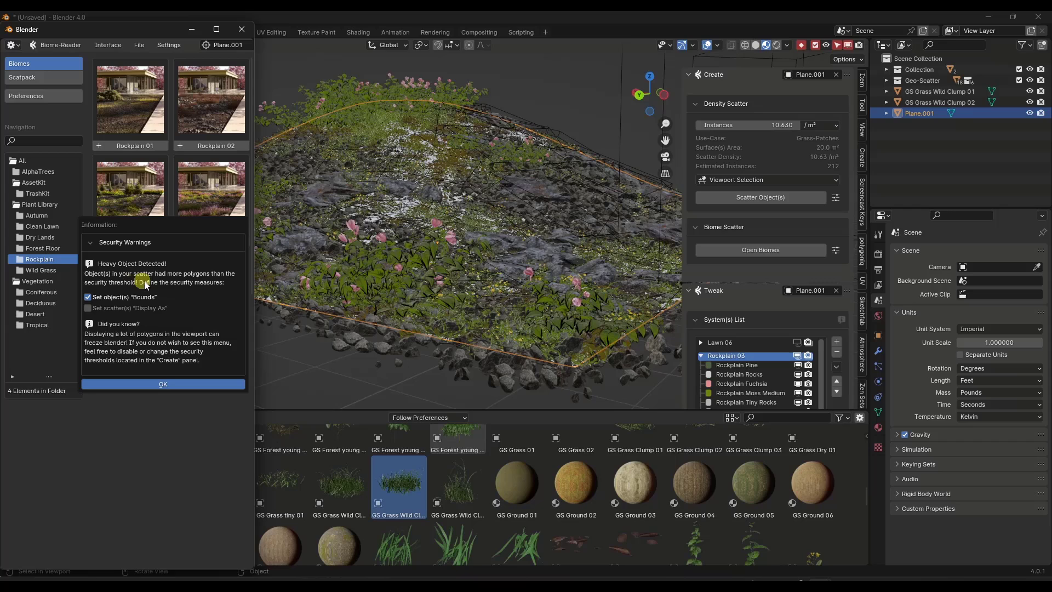
pyautogui.click(161, 386)
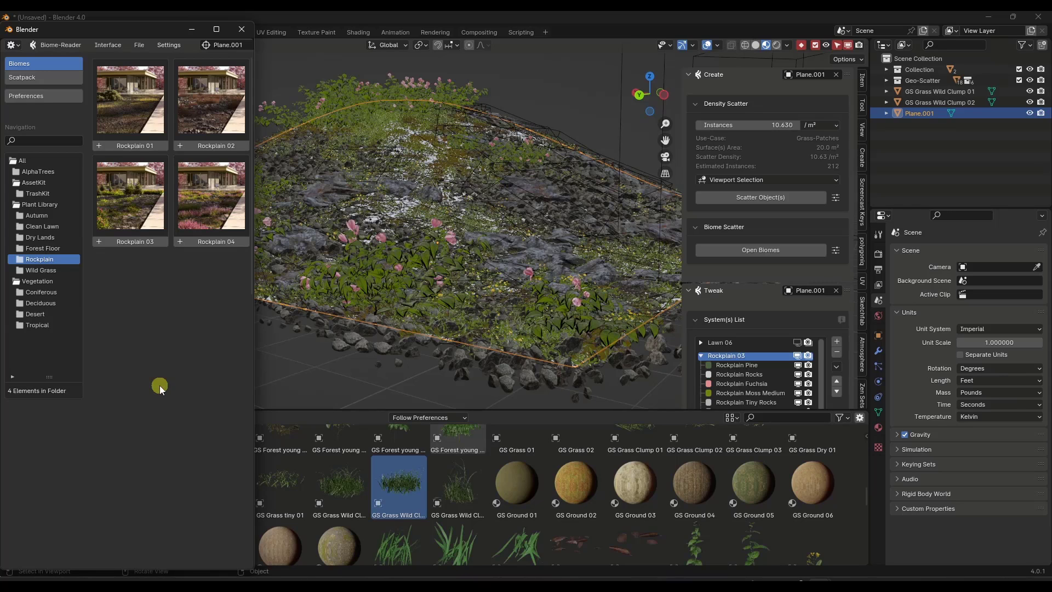
# Step: Show the Biome-Reader security threshold settings and orbit in close to the rocky scatter
pyautogui.click(167, 48)
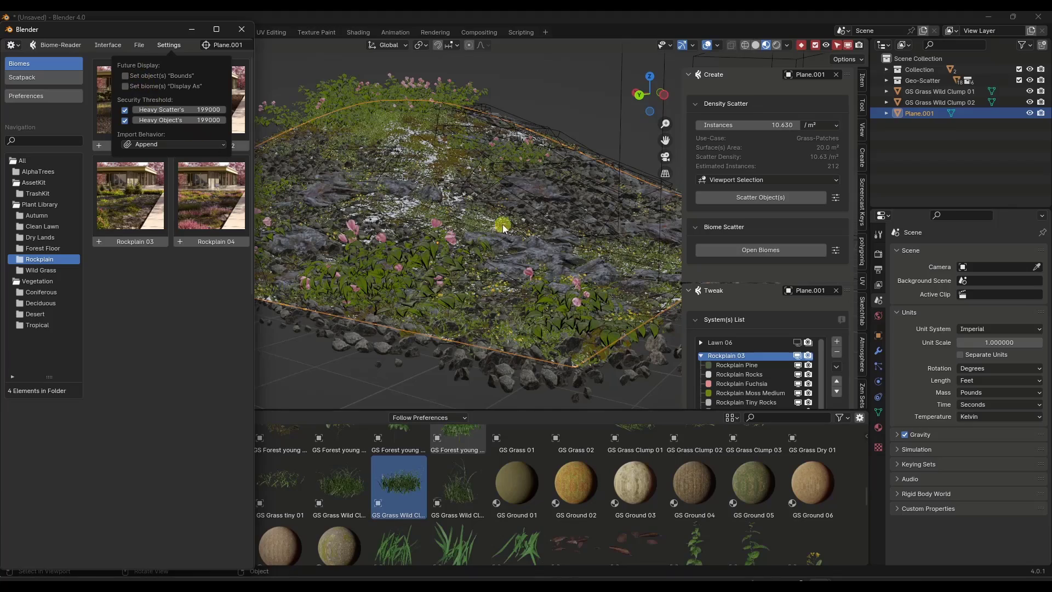
pyautogui.moveTo(503, 229)
pyautogui.mouseDown(button='middle')
pyautogui.moveTo(424, 213)
pyautogui.moveTo(517, 199)
pyautogui.moveTo(535, 225)
pyautogui.moveTo(504, 220)
pyautogui.moveTo(498, 186)
pyautogui.moveTo(512, 202)
pyautogui.moveTo(517, 192)
pyautogui.moveTo(468, 202)
pyautogui.moveTo(505, 203)
pyautogui.moveTo(502, 219)
pyautogui.mouseUp(button='middle')
pyautogui.scroll(4, 489, 190)
pyautogui.scroll(-1, 505, 210)
pyautogui.click(510, 188)
# Step: Apply the GS Ground 05 material to the plane beneath the rocks
pyautogui.moveTo(528, 311); pyautogui.dragTo(529, 338, button='middle')
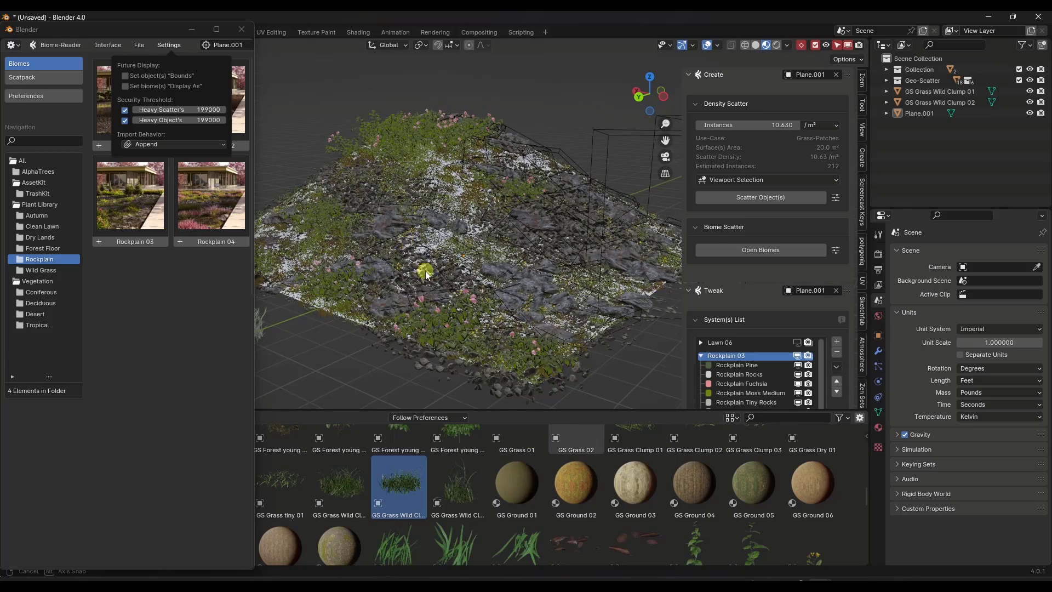
pyautogui.moveTo(426, 272); pyautogui.dragTo(423, 221, button='middle')
pyautogui.scroll(3, 423, 220)
pyautogui.scroll(5, 422, 220)
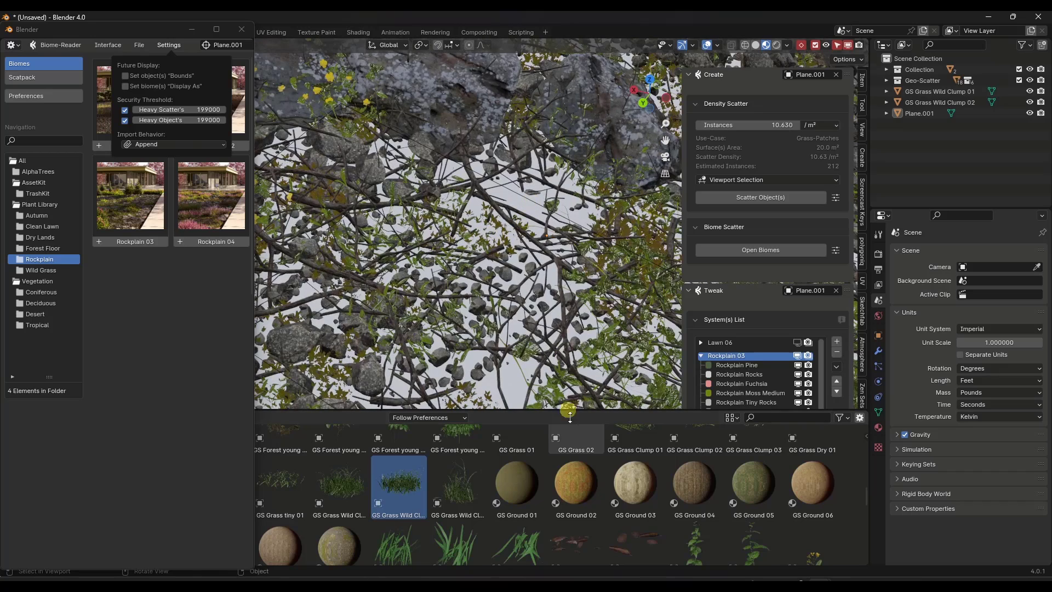
pyautogui.moveTo(730, 482); pyautogui.dragTo(519, 217)
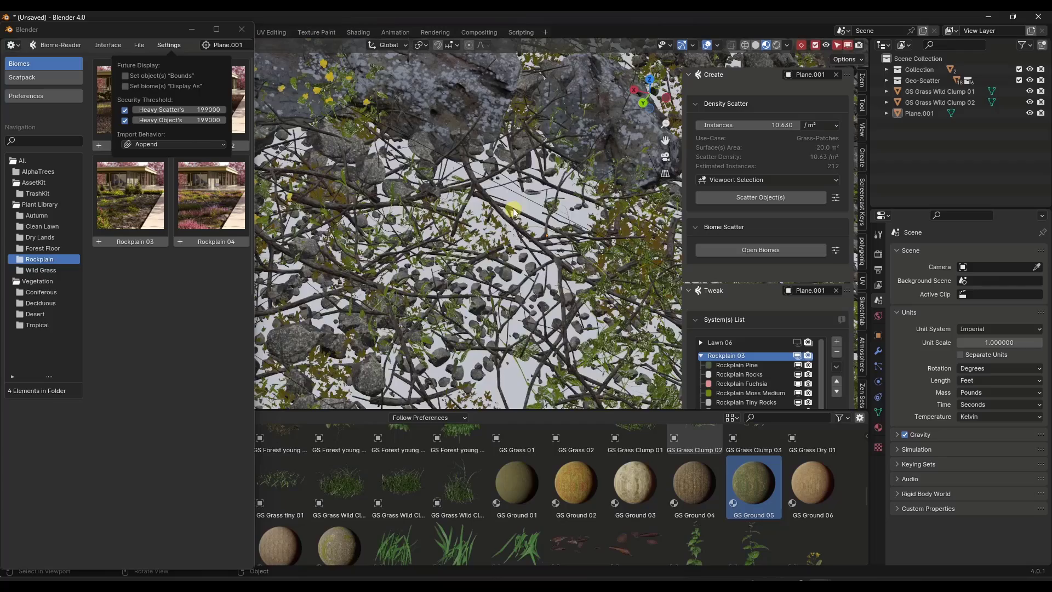
# Step: Orbit out to review the rock-covered patch with its new ground material
pyautogui.scroll(-3, 526, 211)
pyautogui.moveTo(526, 212); pyautogui.dragTo(563, 229, button='middle')
pyautogui.scroll(-2, 557, 232)
pyautogui.scroll(2, 470, 241)
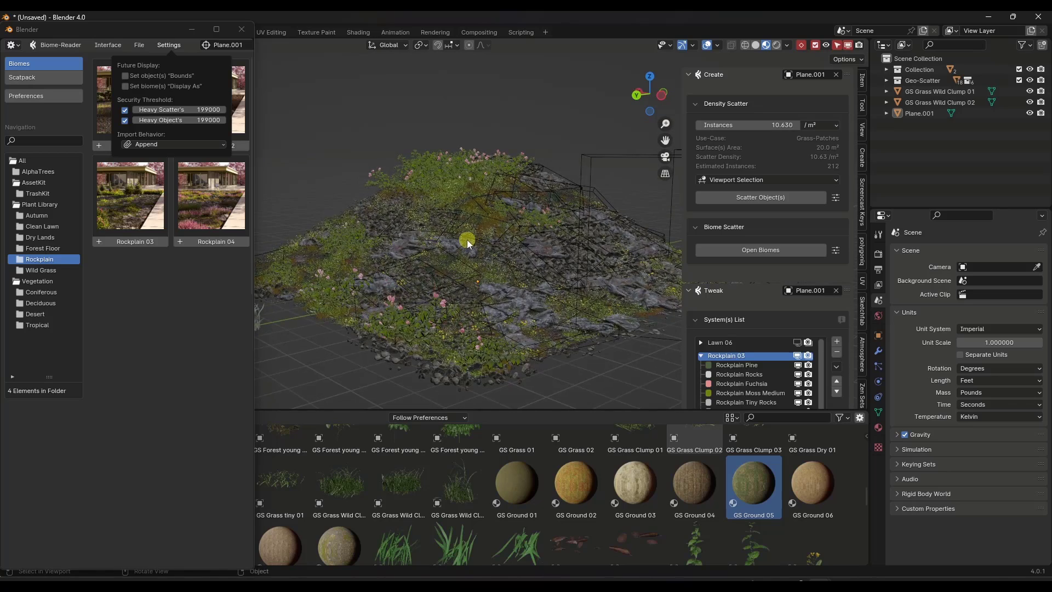
pyautogui.moveTo(467, 239); pyautogui.dragTo(445, 228, button='middle')
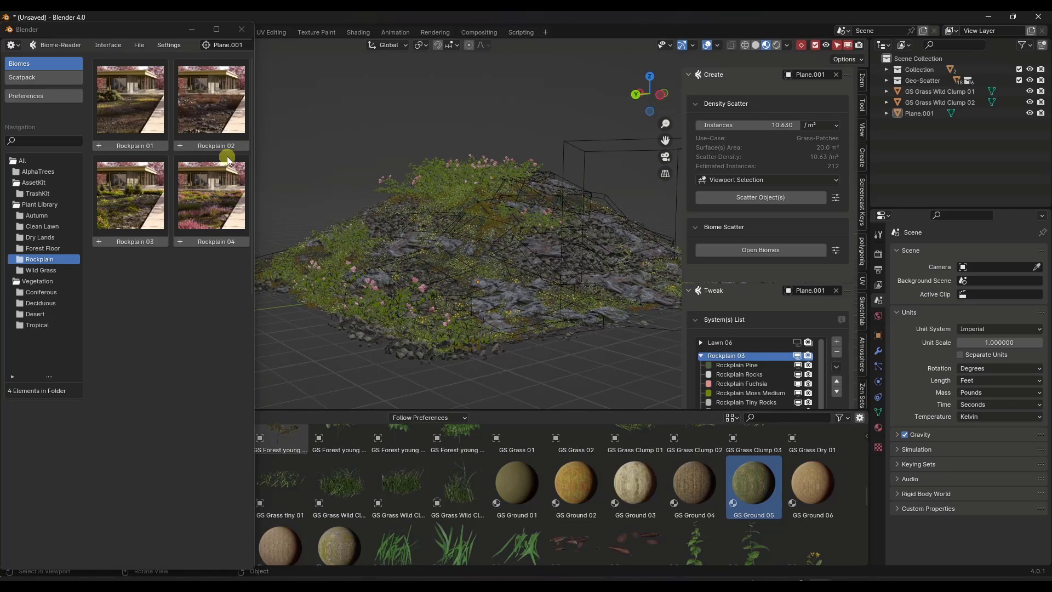
# Step: Close the biome browser and show the Poly Haven outdoor HDRIs in the asset browser
pyautogui.click(242, 29)
pyautogui.click(43, 435)
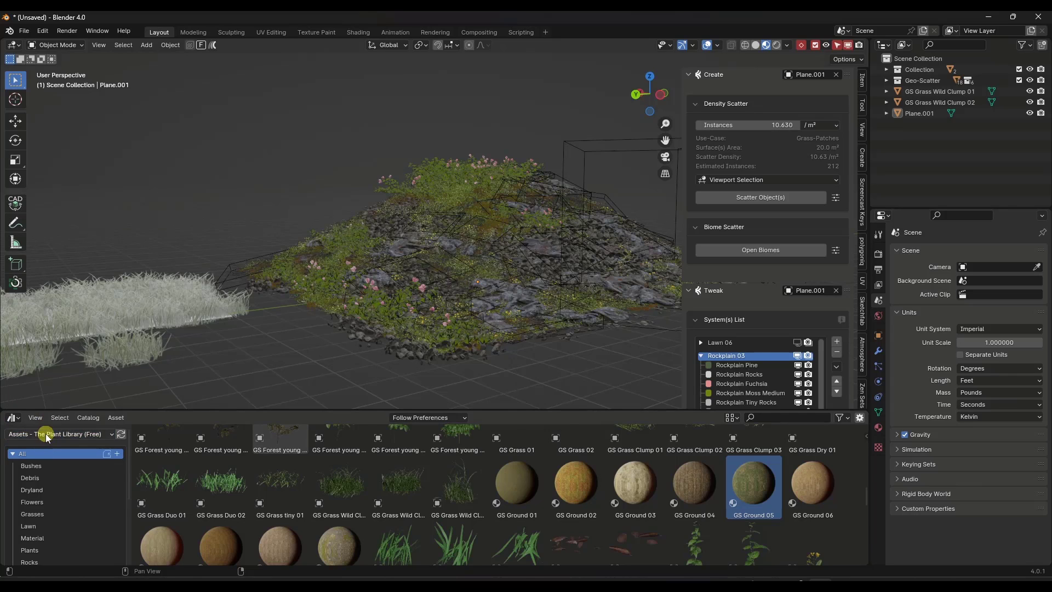
pyautogui.click(44, 434)
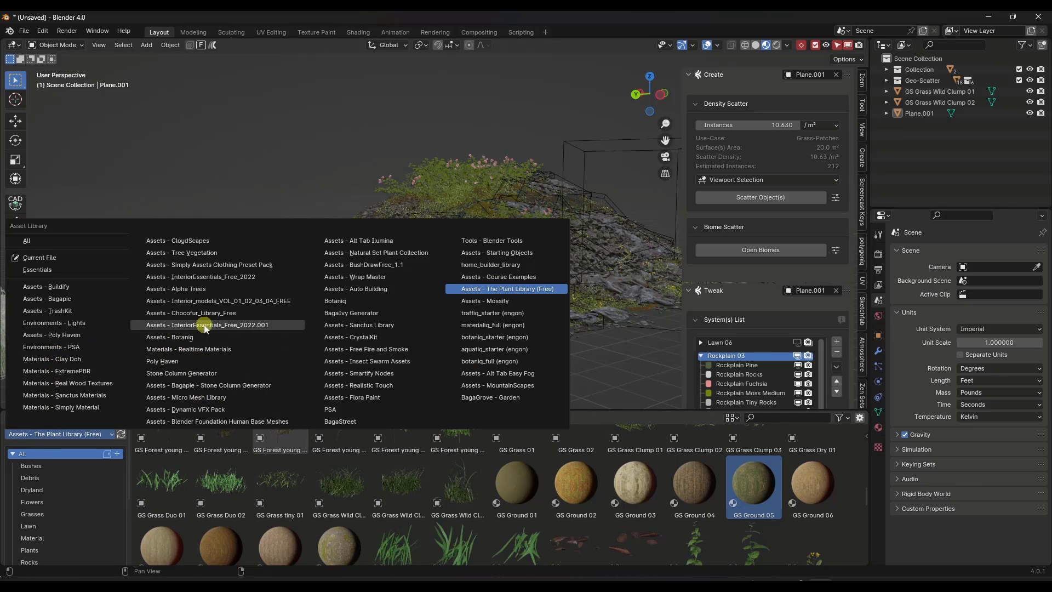
pyautogui.click(50, 335)
pyautogui.click(48, 489)
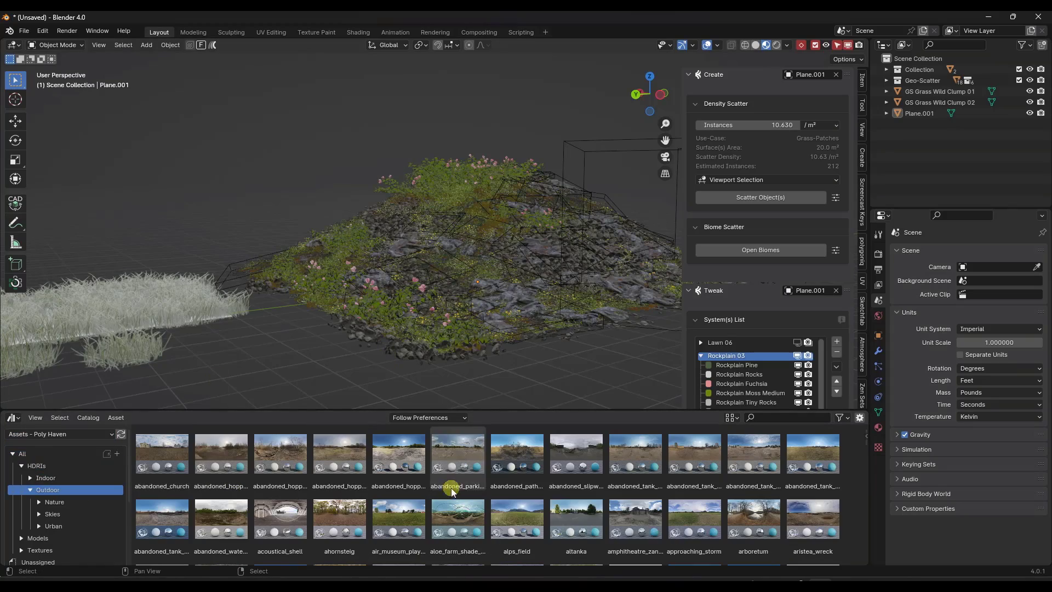
# Step: Apply the abandoned_parking HDRI as world lighting and view the scene in Rendered shading
pyautogui.moveTo(458, 455); pyautogui.dragTo(329, 189)
pyautogui.scroll(2, 552, 273)
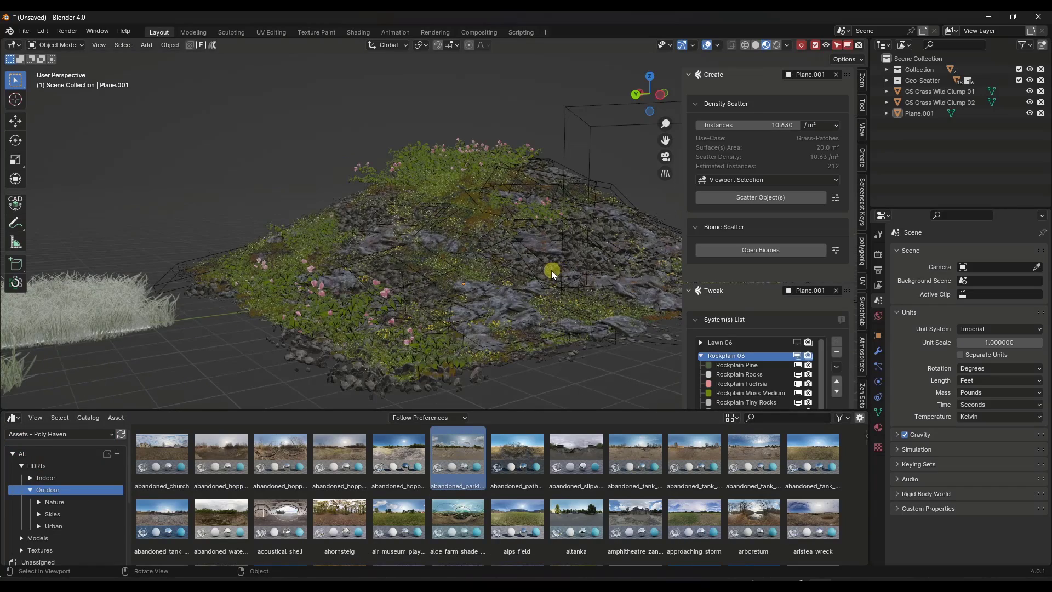
pyautogui.click(777, 49)
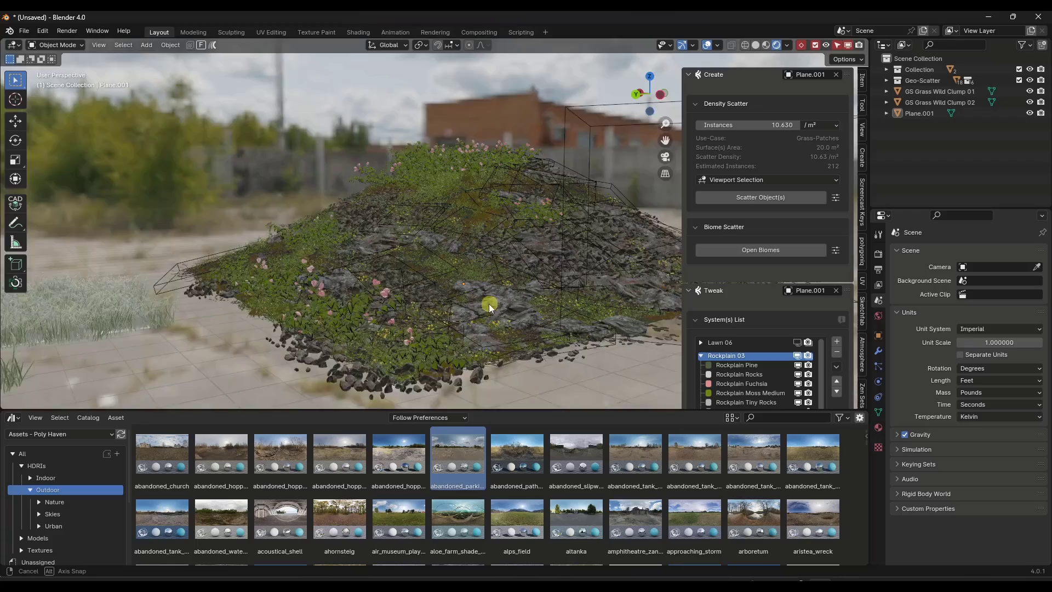
pyautogui.moveTo(488, 305)
pyautogui.mouseDown(button='middle')
pyautogui.moveTo(469, 301)
pyautogui.moveTo(490, 305)
pyautogui.mouseUp(button='middle')
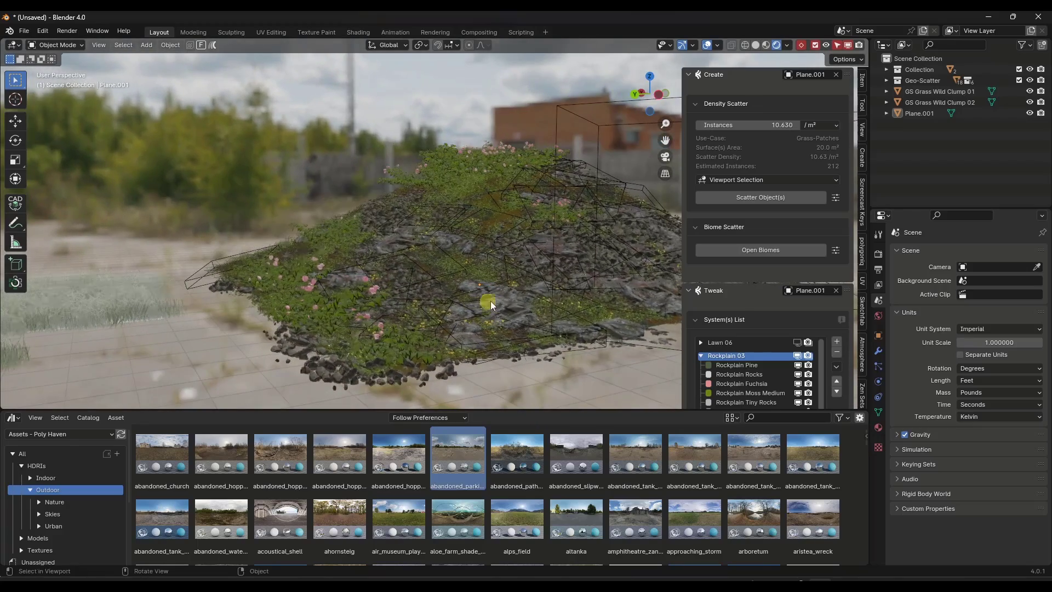
# Step: Switch the render engine to Cycles, raise world HDRI strength to 1.900, and hide the sidebar
pyautogui.click(878, 254)
pyautogui.click(967, 252)
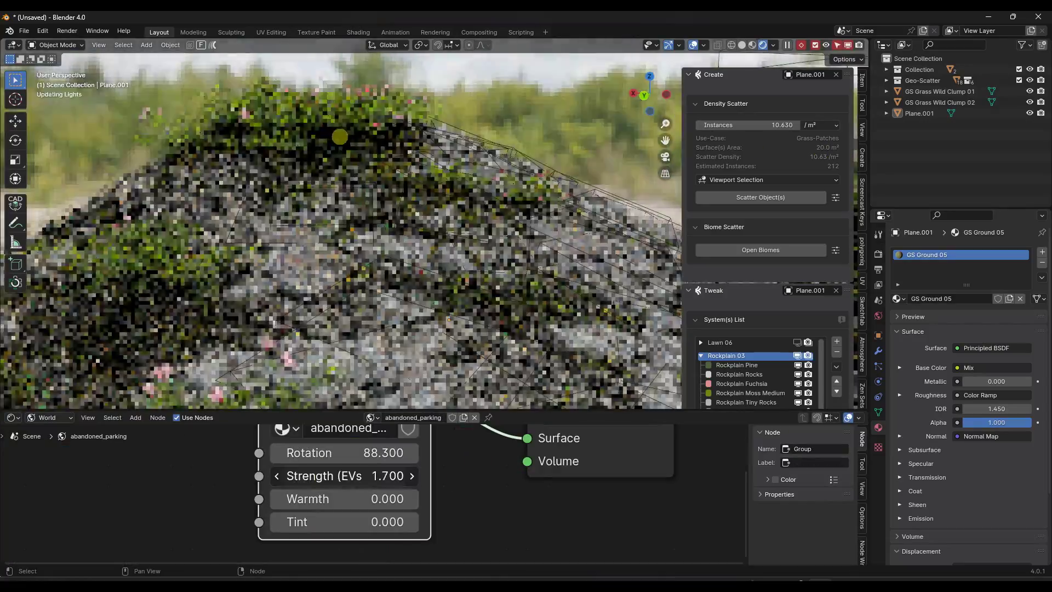
pyautogui.moveTo(343, 475); pyautogui.dragTo(384, 476)
pyautogui.click(374, 135)
pyautogui.press('n')
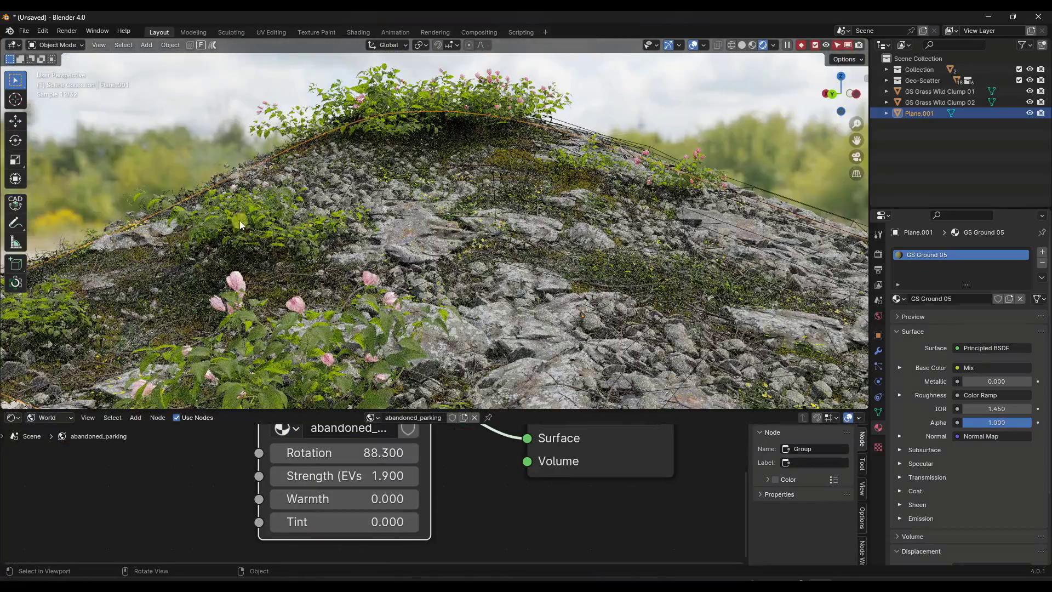